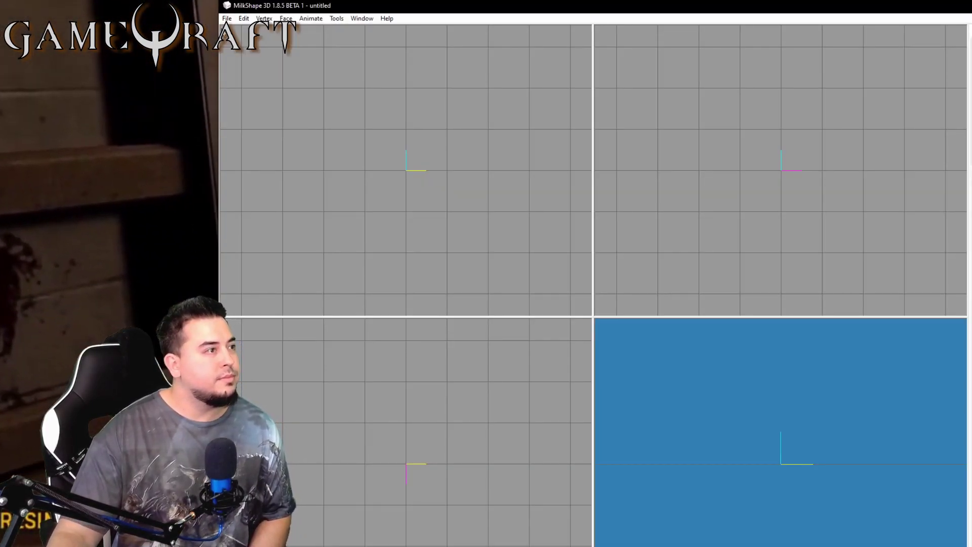
# Load 1.ms3d from the AL folder and orbit it to an angled side view.
pyautogui.click(227, 19)
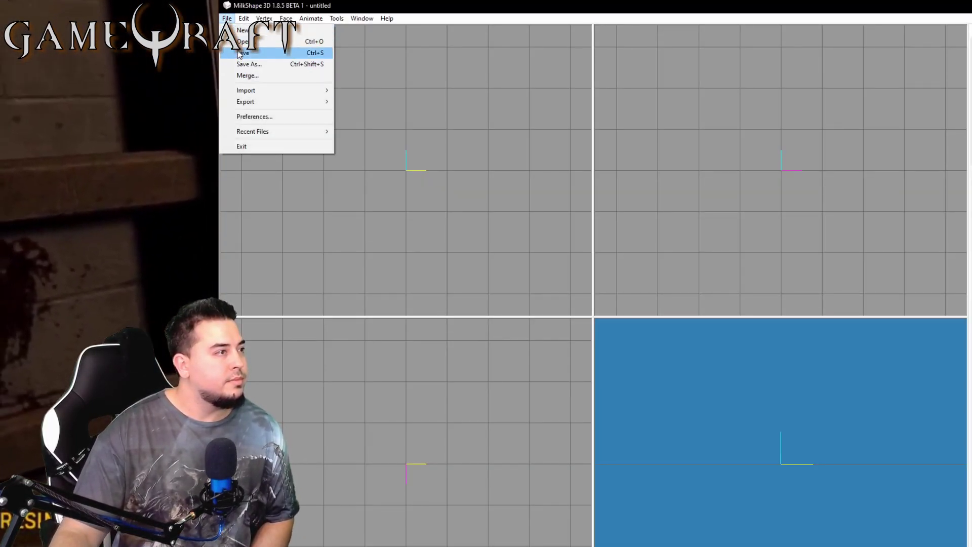
pyautogui.click(251, 43)
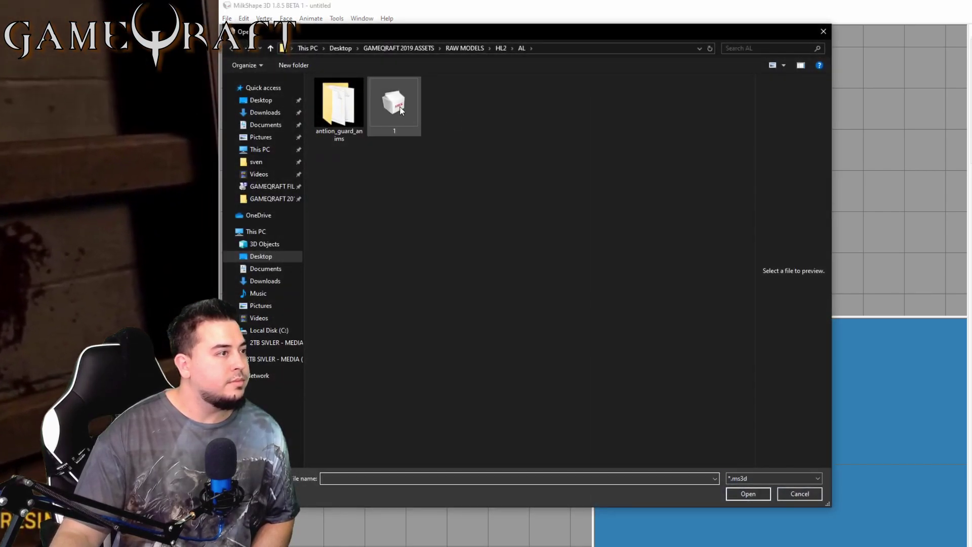
pyautogui.doubleClick(415, 112)
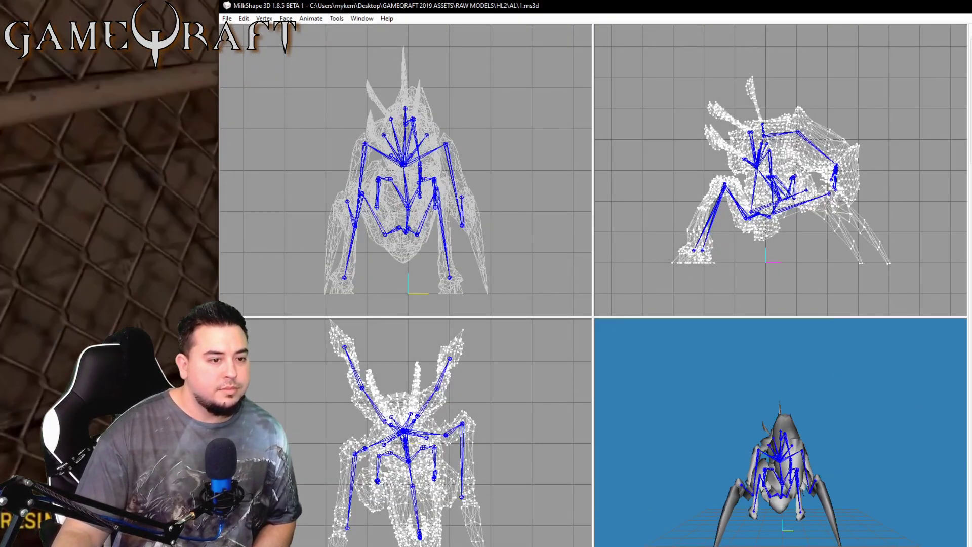
pyautogui.moveTo(929, 537); pyautogui.dragTo(809, 506)
pyautogui.scroll(4, 810, 504)
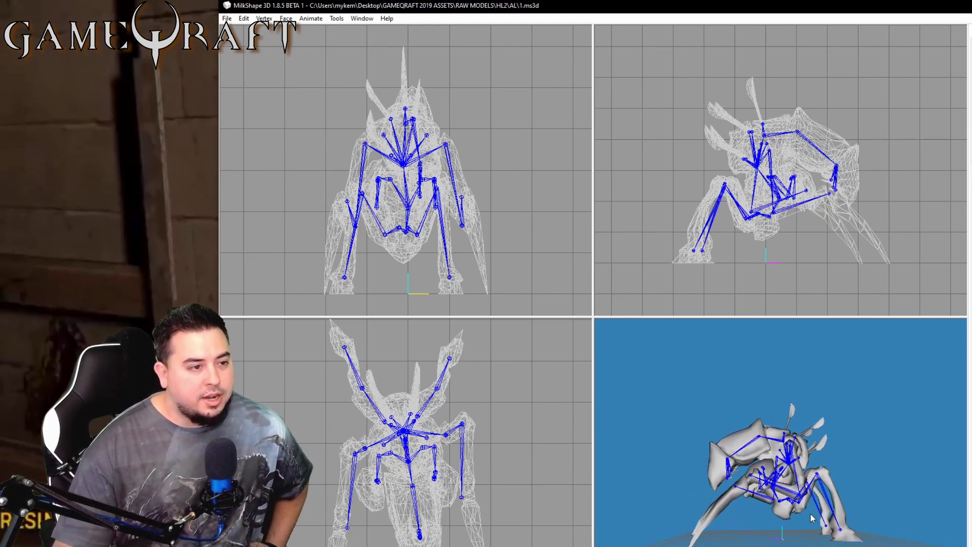
pyautogui.scroll(4, 814, 488)
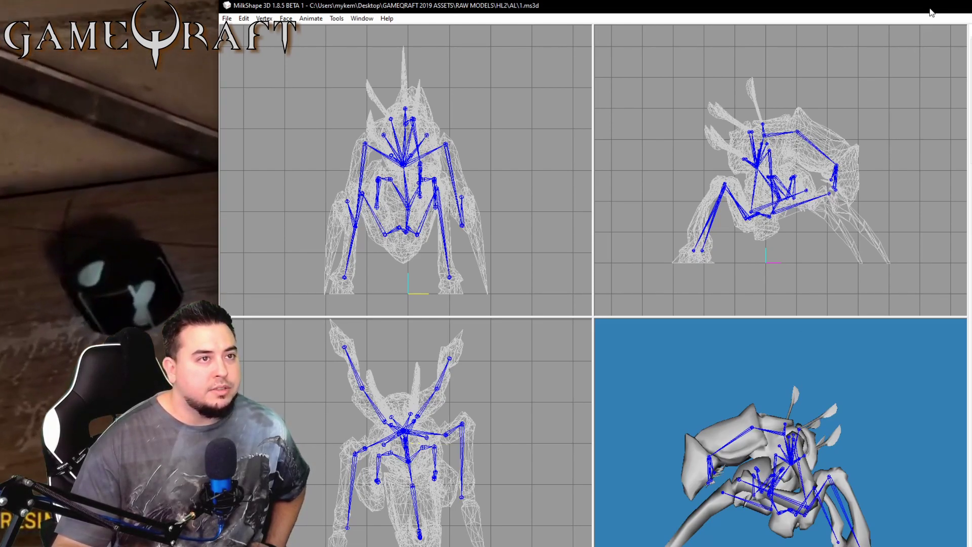
# Select all the model's vertices, deselect them, then select all the skeleton joints.
pyautogui.moveTo(931, 11); pyautogui.dragTo(928, 0)
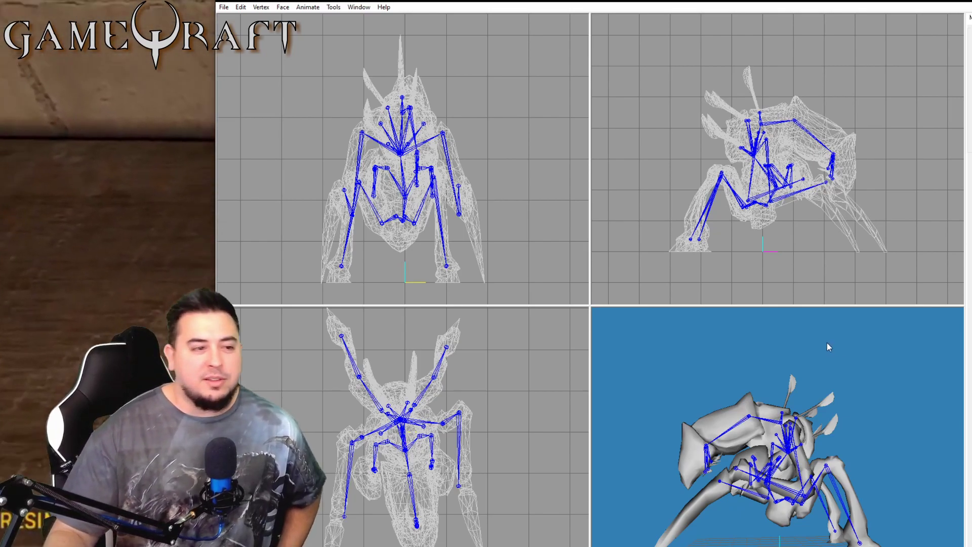
pyautogui.hotkey('ctrl', 'a')
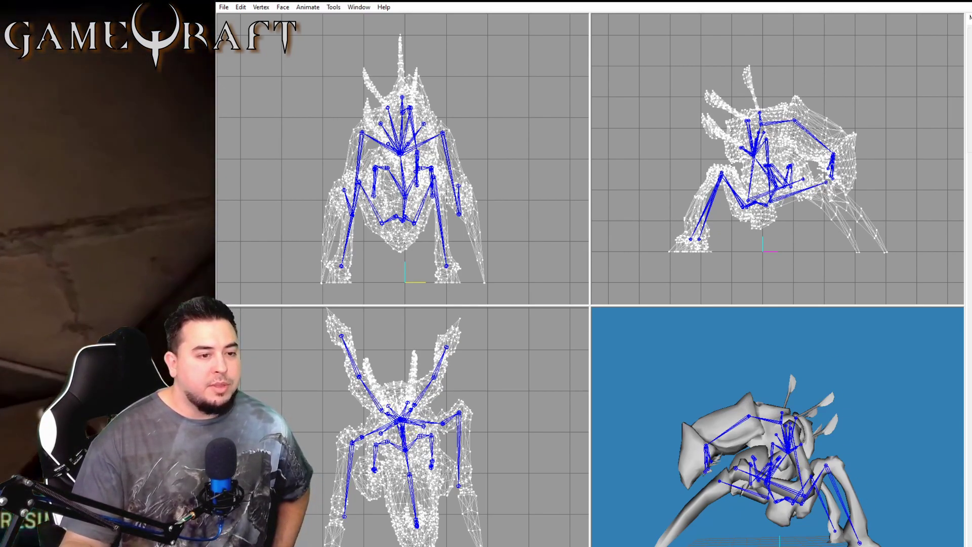
pyautogui.hotkey('ctrl', 'shift', 'a')
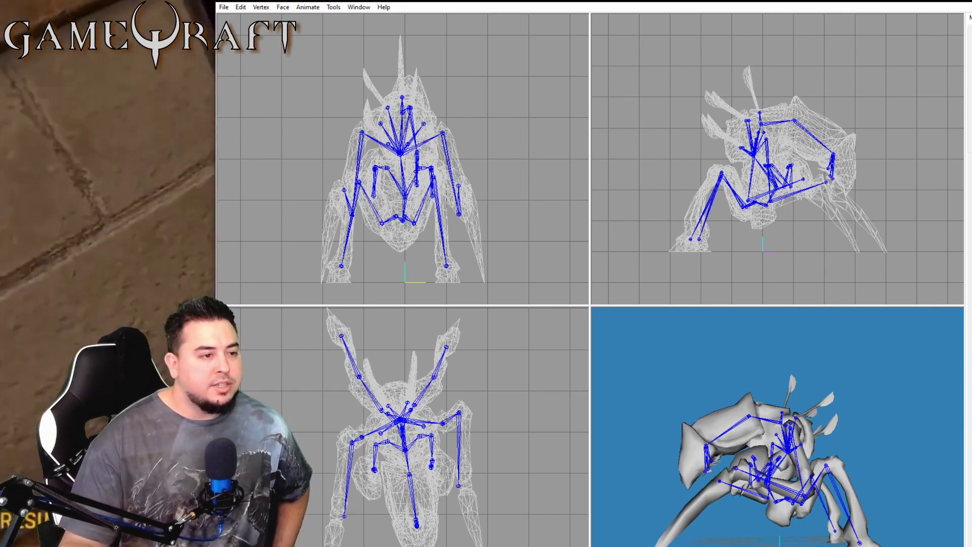
pyautogui.hotkey('ctrl', 'a')
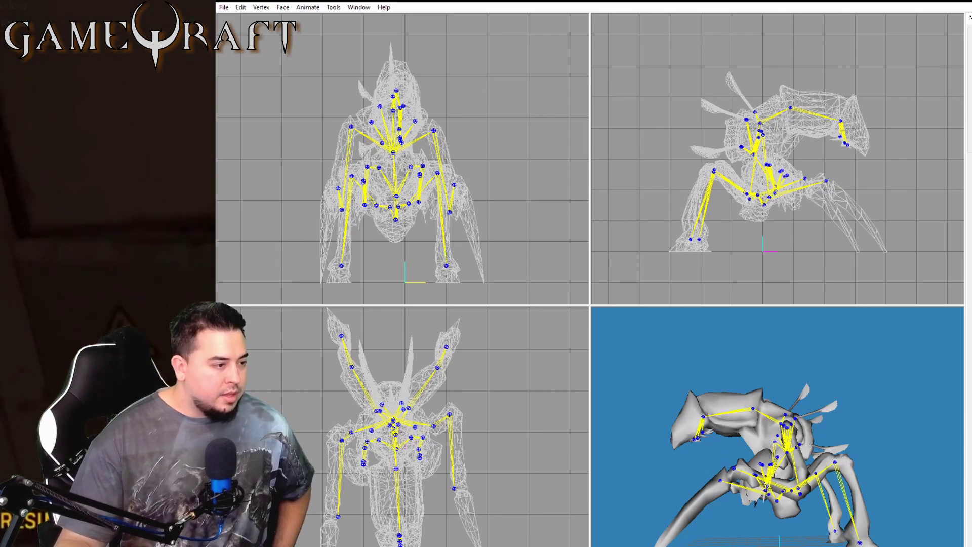
# Rotate the textured antlion in Pepakura Designer to review it, then bring GCFScape forward.
pyautogui.hotkey('alt', 'Tab')
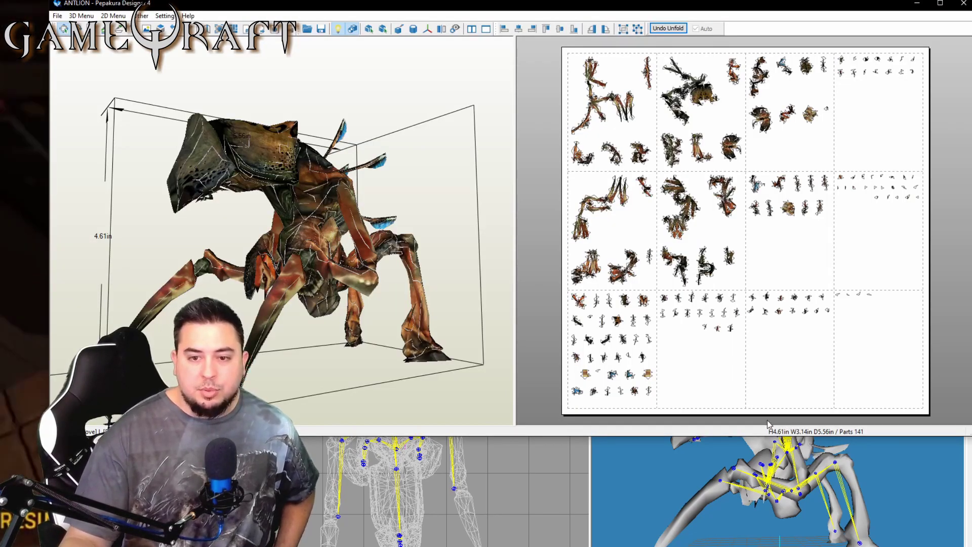
pyautogui.moveTo(375, 246)
pyautogui.mouseDown()
pyautogui.moveTo(259, 248)
pyautogui.moveTo(369, 248)
pyautogui.mouseUp()
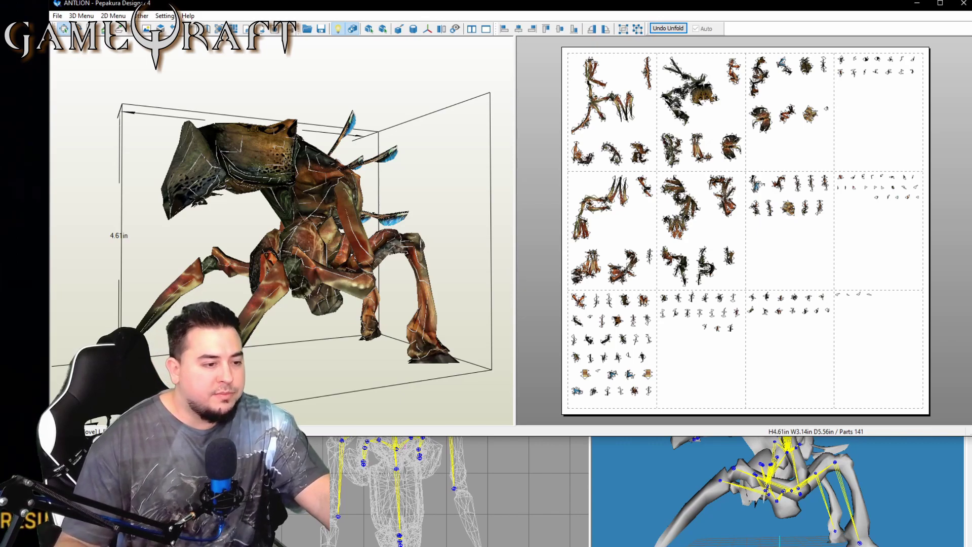
pyautogui.hotkey('alt', 'Tab')
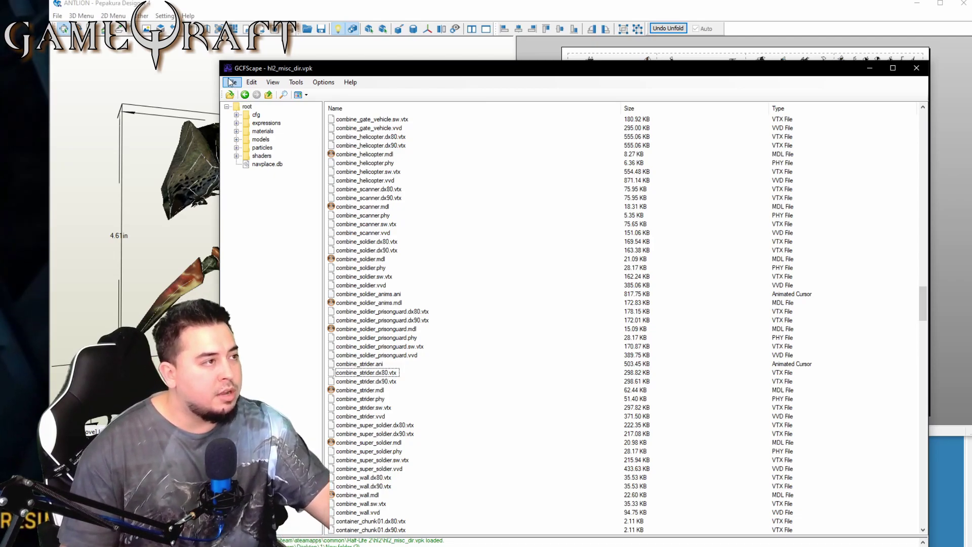
# Reopen hl2_misc_dir.vpk from the Half-Life 2 hl2 folder in GCFScape.
pyautogui.click(231, 83)
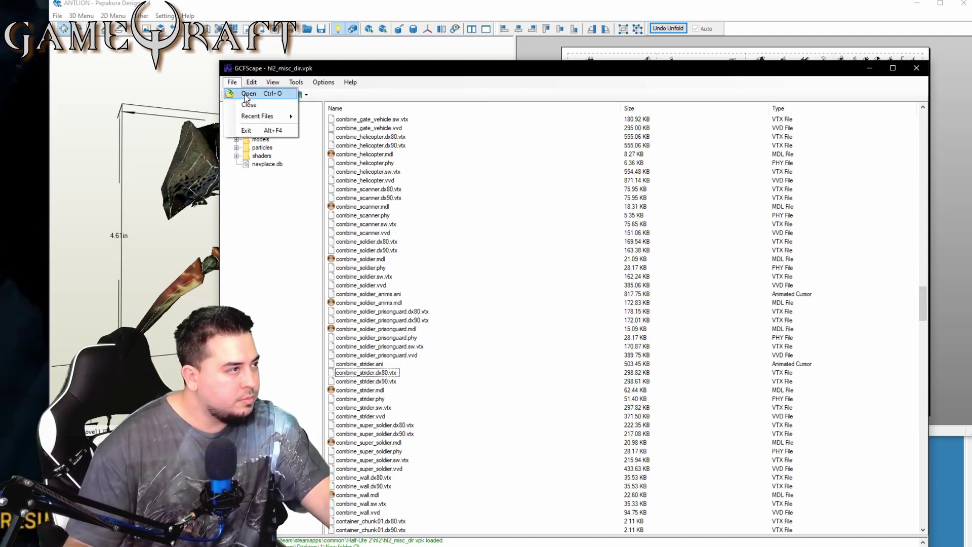
pyautogui.click(249, 93)
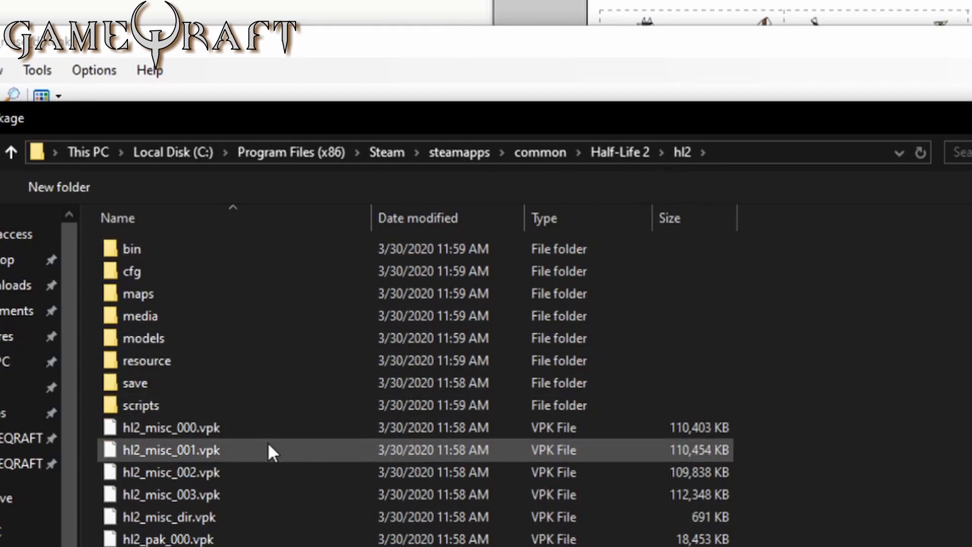
pyautogui.scroll(-1, 267, 442)
pyautogui.scroll(-2, 268, 439)
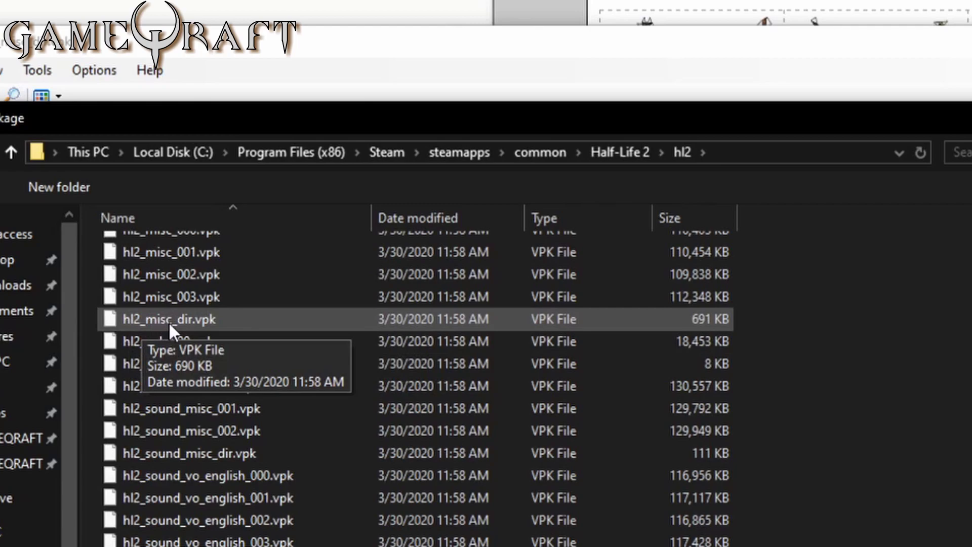
pyautogui.click(204, 319)
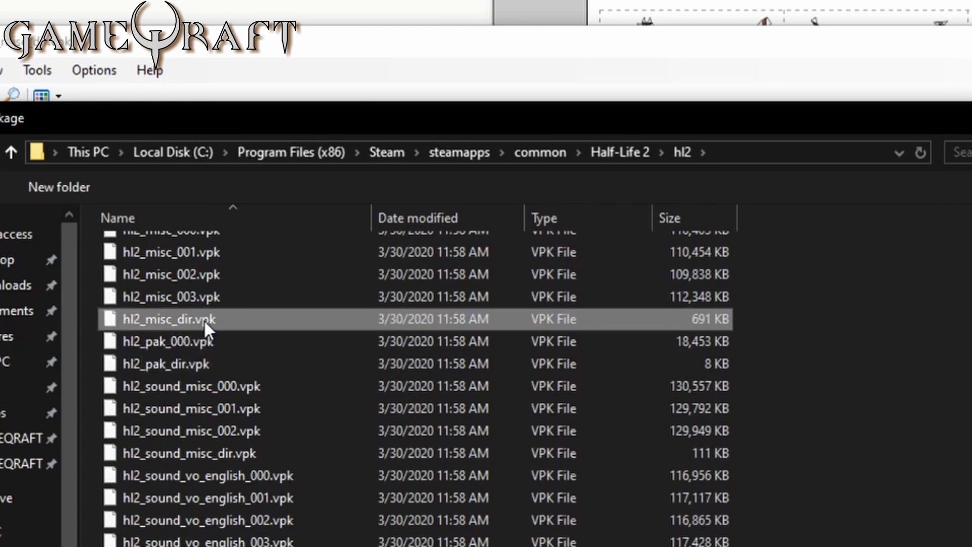
pyautogui.press('Return')
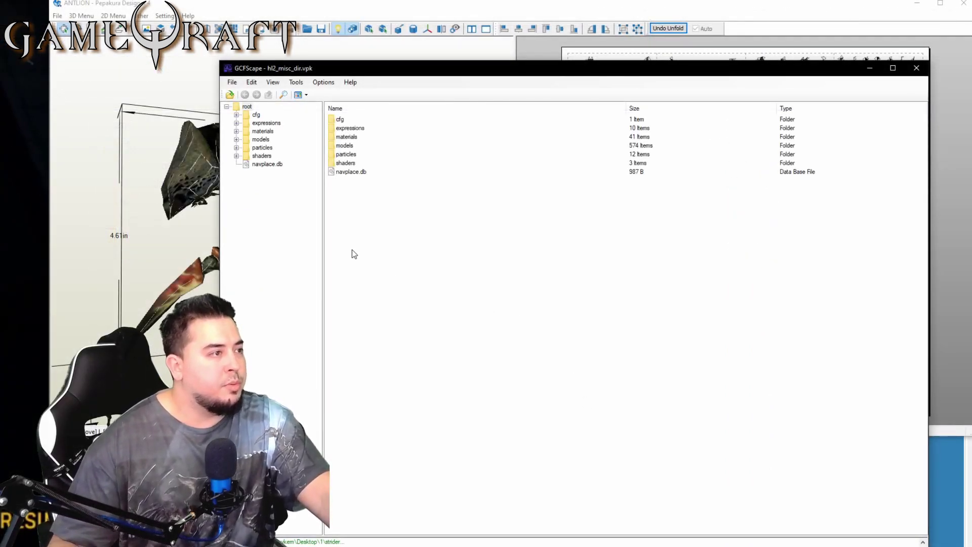
# Open the archive's models folder and select combine_strider.mdl in the list.
pyautogui.doubleClick(343, 146)
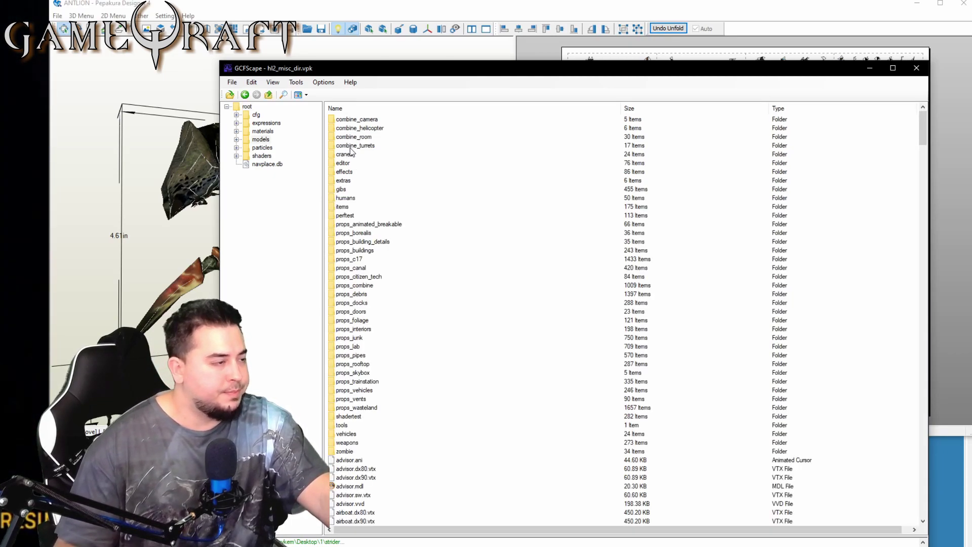
pyautogui.scroll(-20, 437, 223)
pyautogui.scroll(-20, 439, 229)
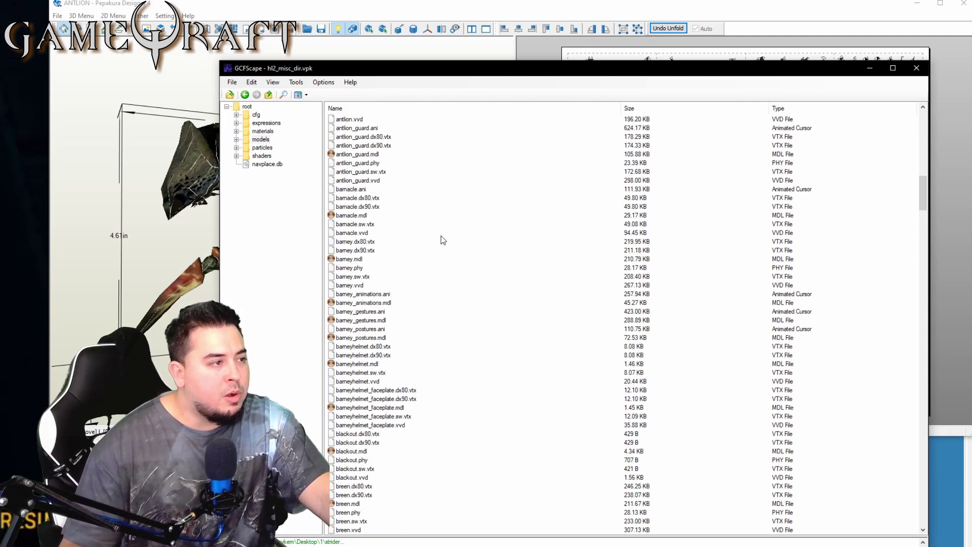
pyautogui.scroll(-20, 443, 231)
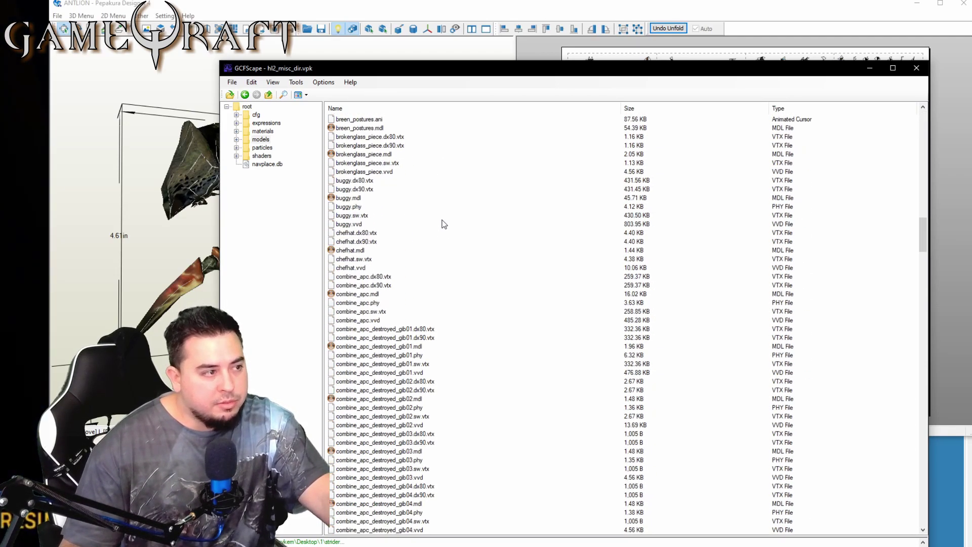
pyautogui.scroll(-5, 452, 225)
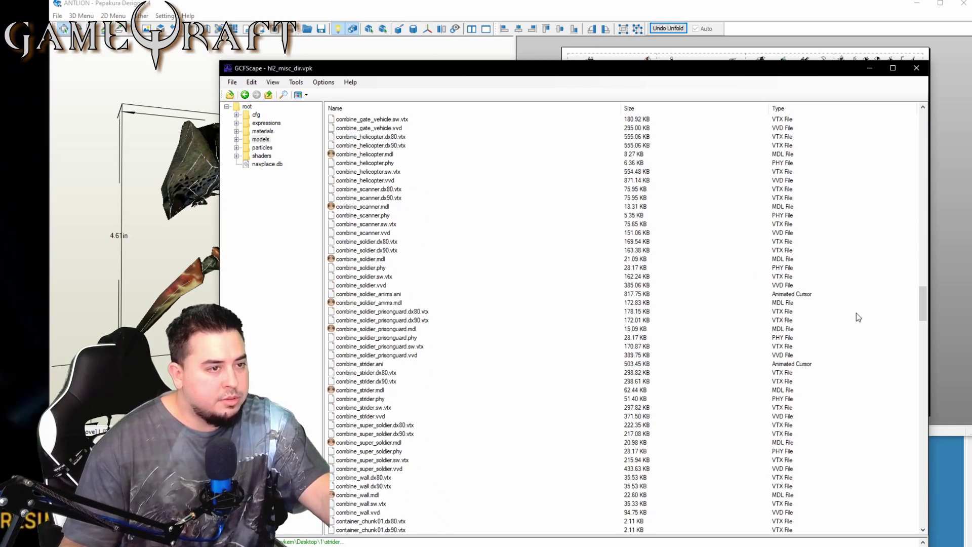
pyautogui.moveTo(922, 300); pyautogui.dragTo(910, 143)
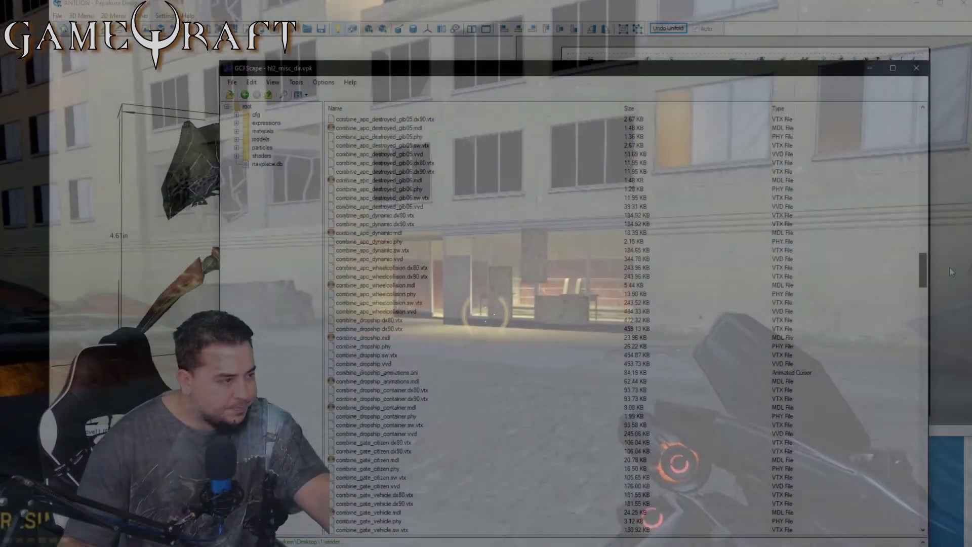
pyautogui.moveTo(952, 272); pyautogui.dragTo(952, 320)
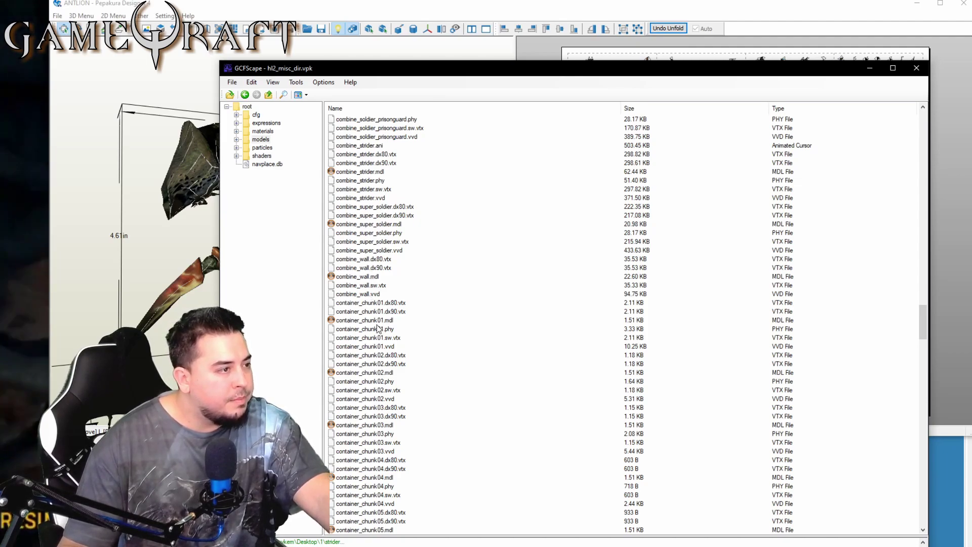
pyautogui.scroll(-3, 377, 335)
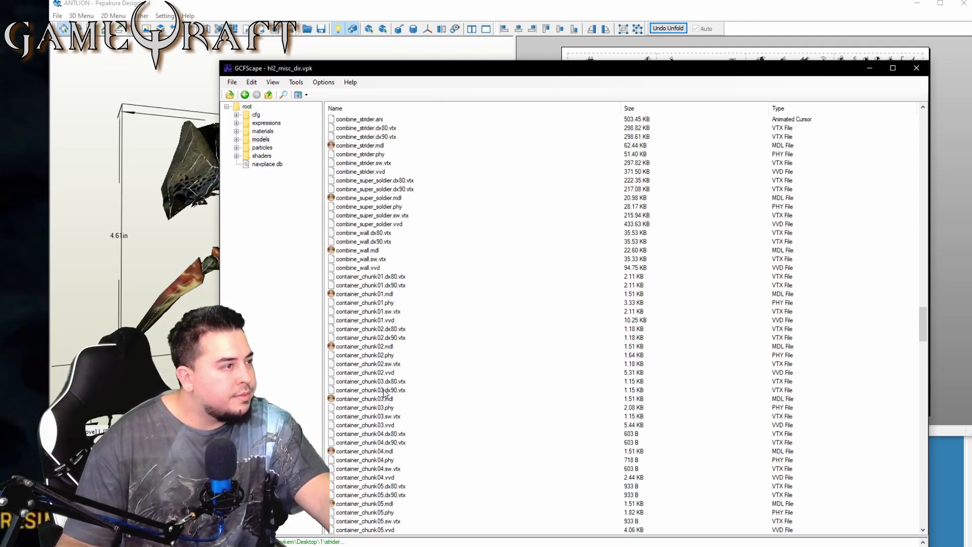
pyautogui.click(374, 147)
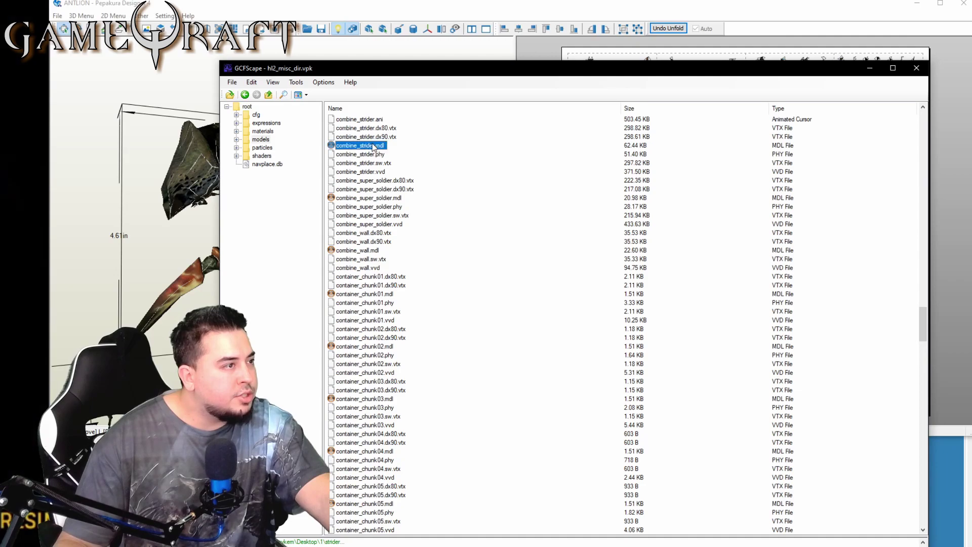
pyautogui.scroll(3, 435, 249)
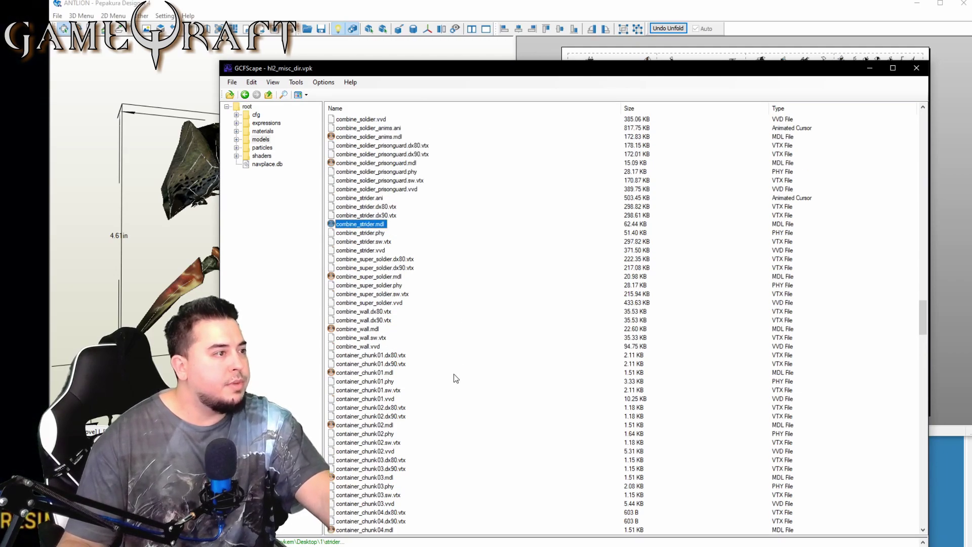
# Extract combine_strider.mdl into a new NEW STRIDER folder inside Desktop folder 1.
pyautogui.rightClick(366, 224)
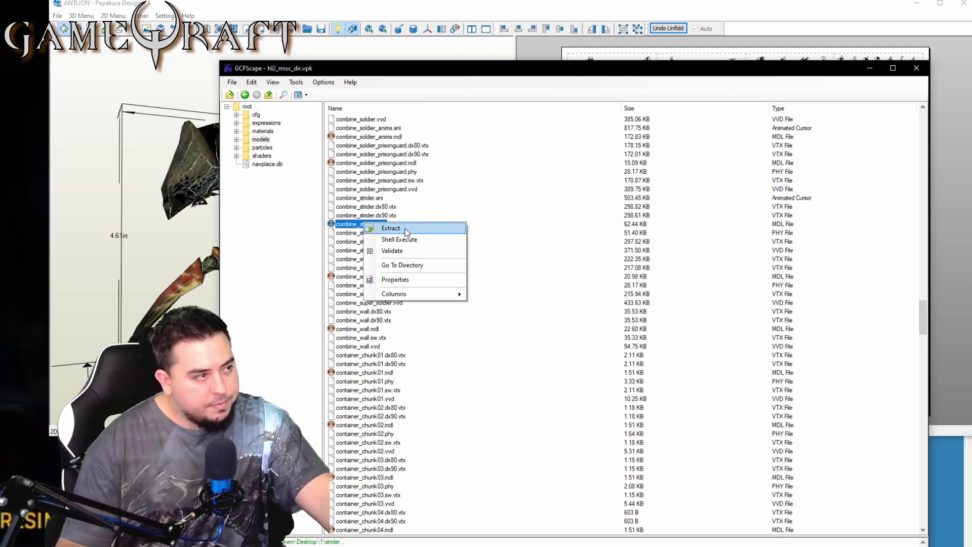
pyautogui.click(404, 228)
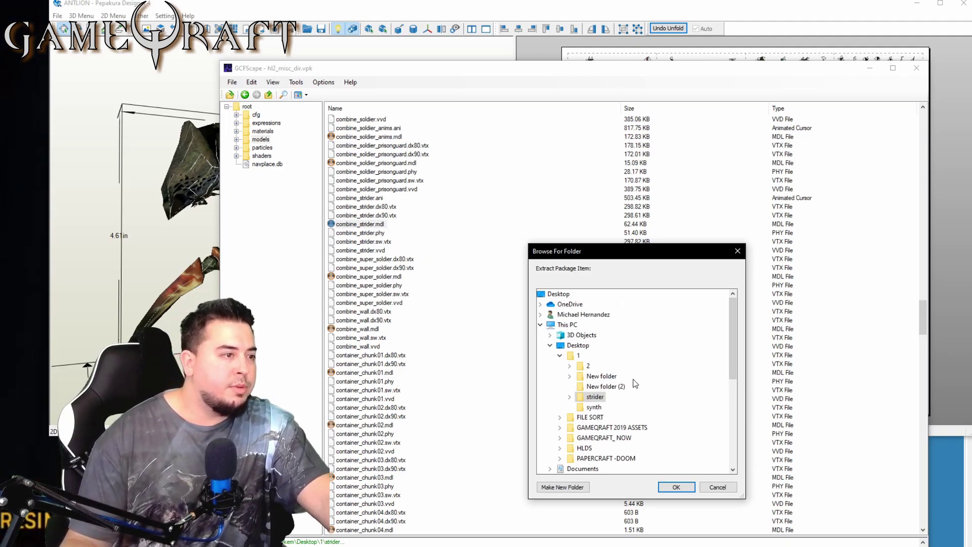
pyautogui.click(578, 356)
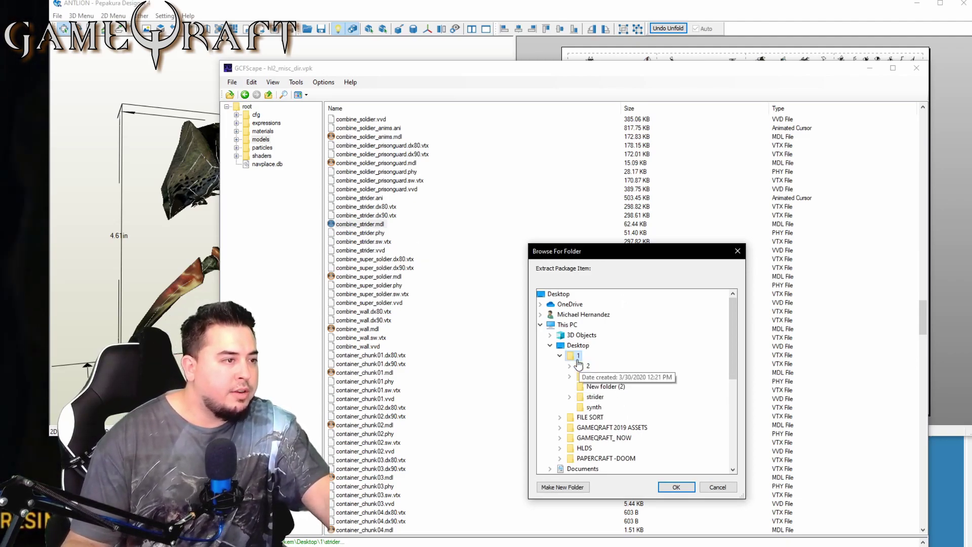
pyautogui.click(585, 489)
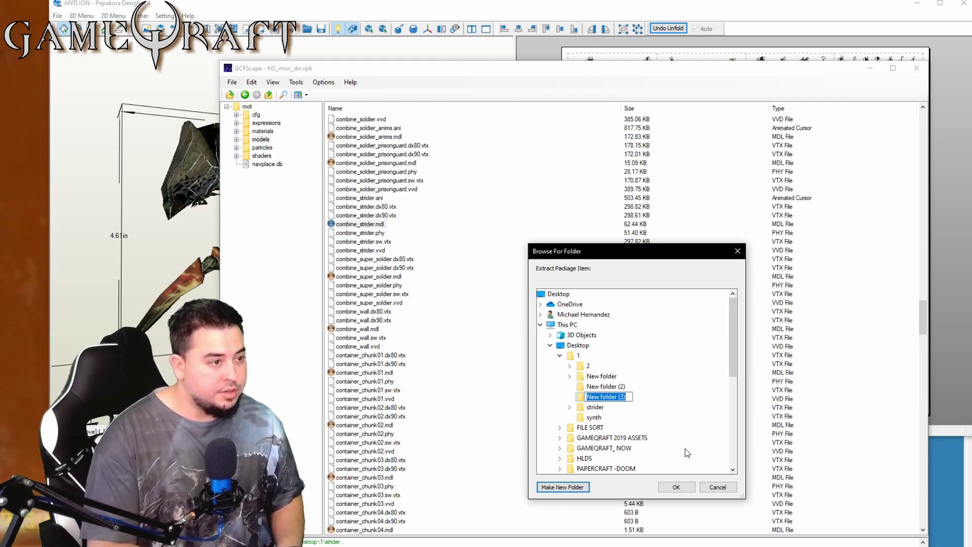
pyautogui.write('NEW')
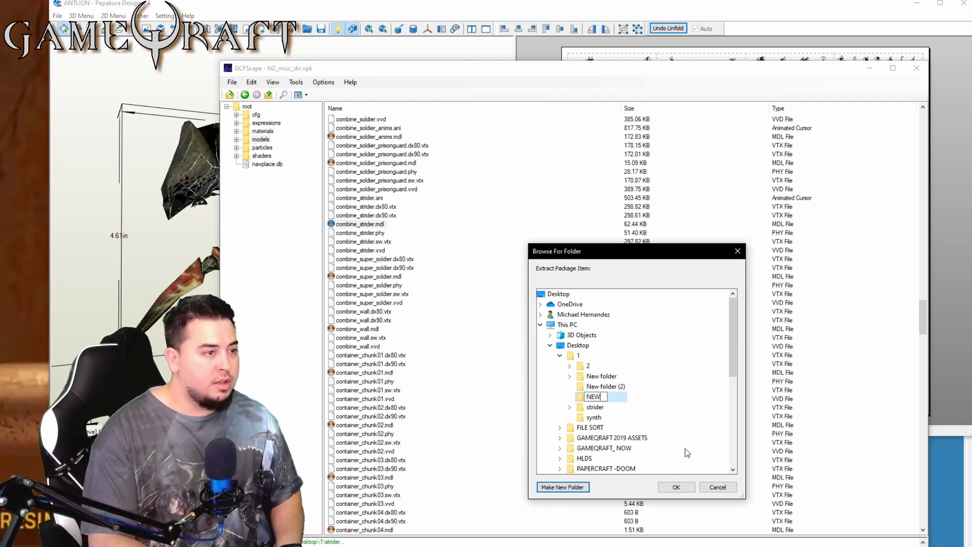
pyautogui.write(' STRIDER')
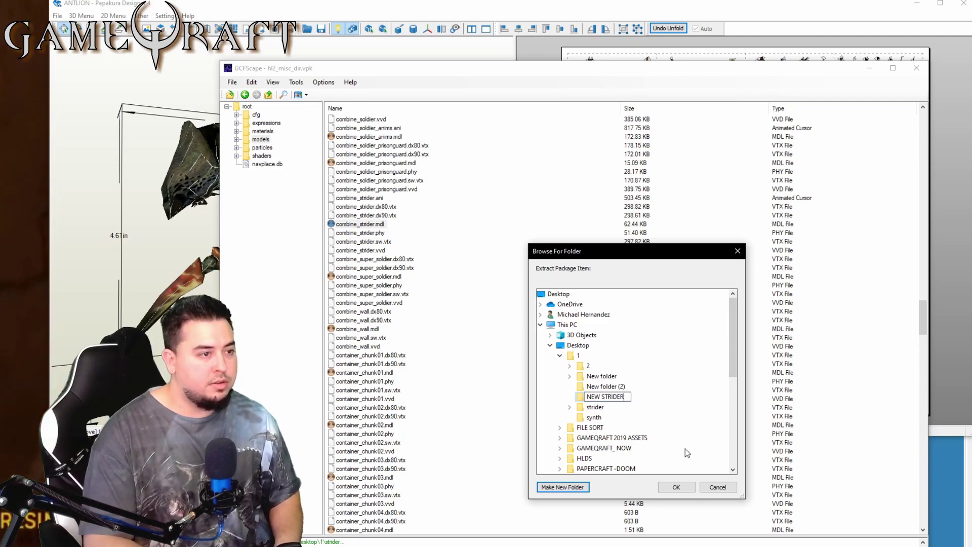
pyautogui.press('Return')
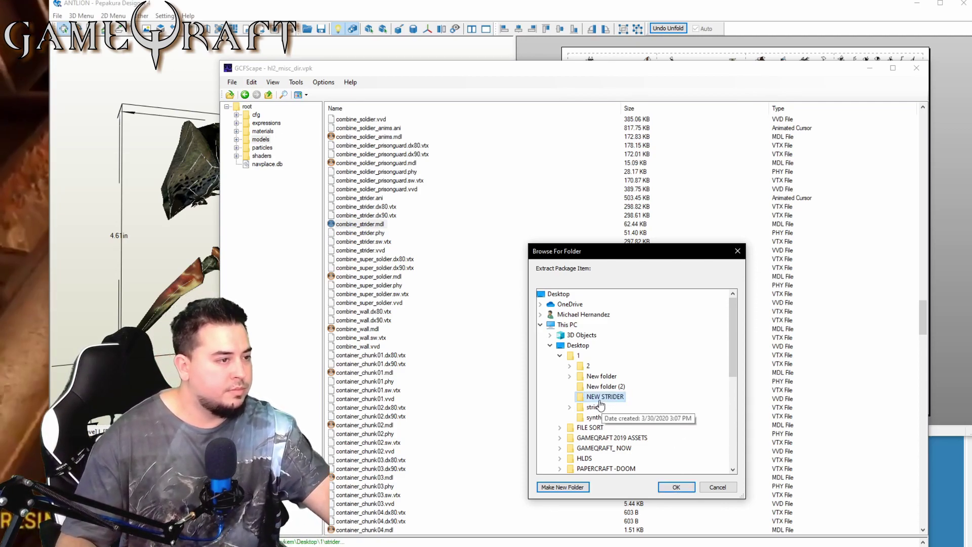
pyautogui.click(676, 487)
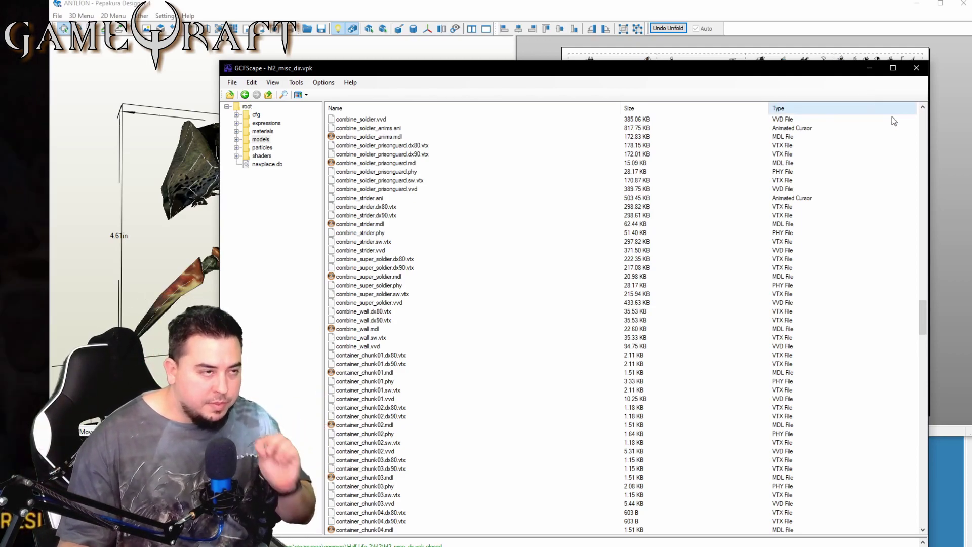
# Minimize GCFScape, view the NEW STRIDER folder in Explorer, then bring Crowbar forward.
pyautogui.click(870, 69)
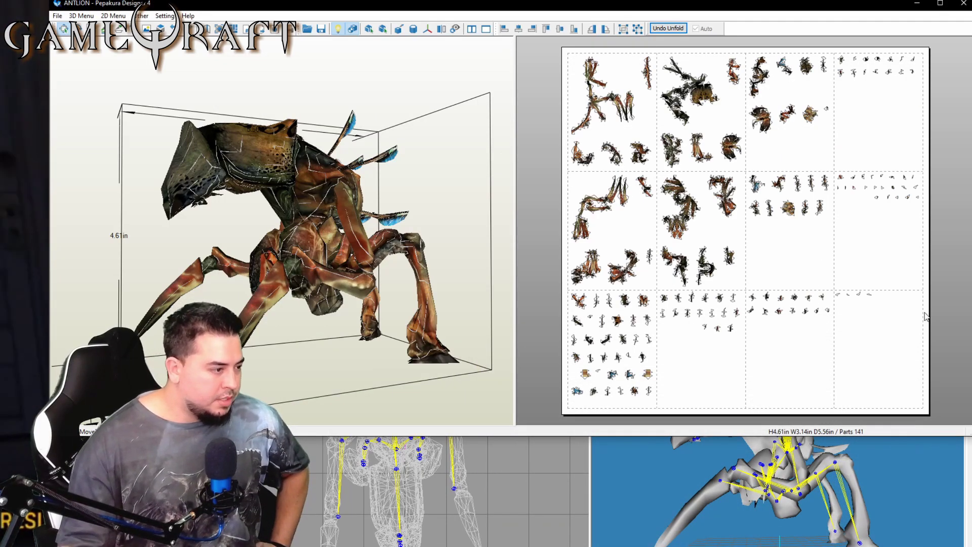
pyautogui.hotkey('alt', 'Tab')
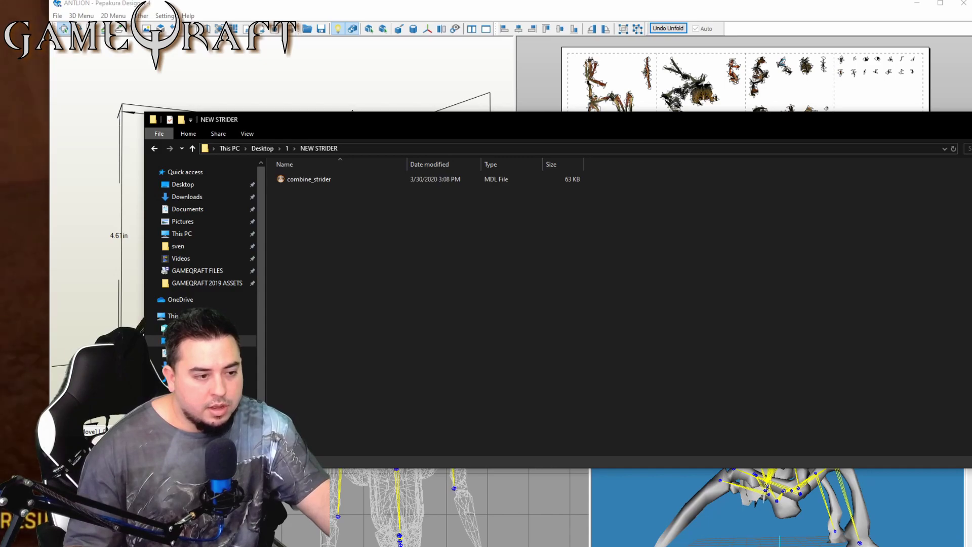
pyautogui.hotkey('alt', 'Tab')
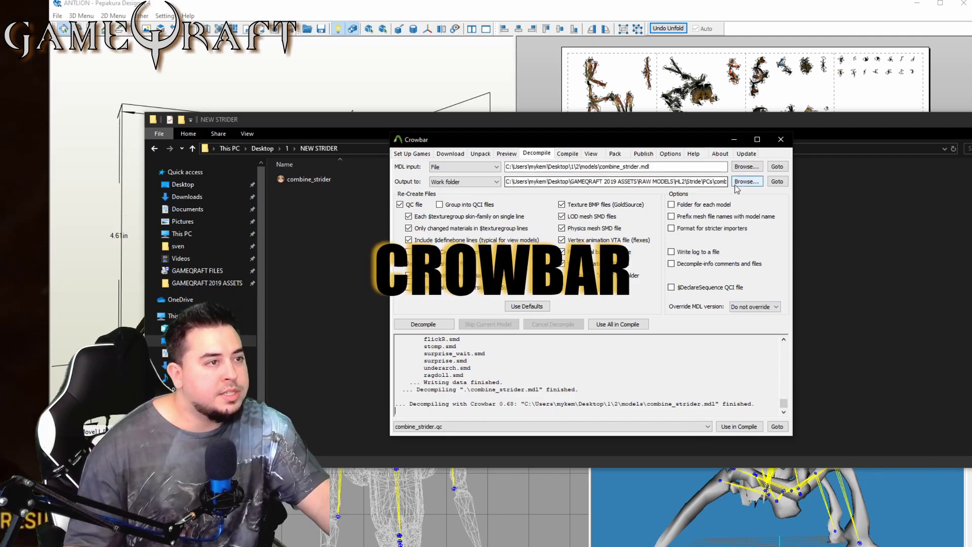
# Set Crowbar's MDL input to Desktop\1\NEW STRIDER\combine_strider.mdl.
pyautogui.click(745, 166)
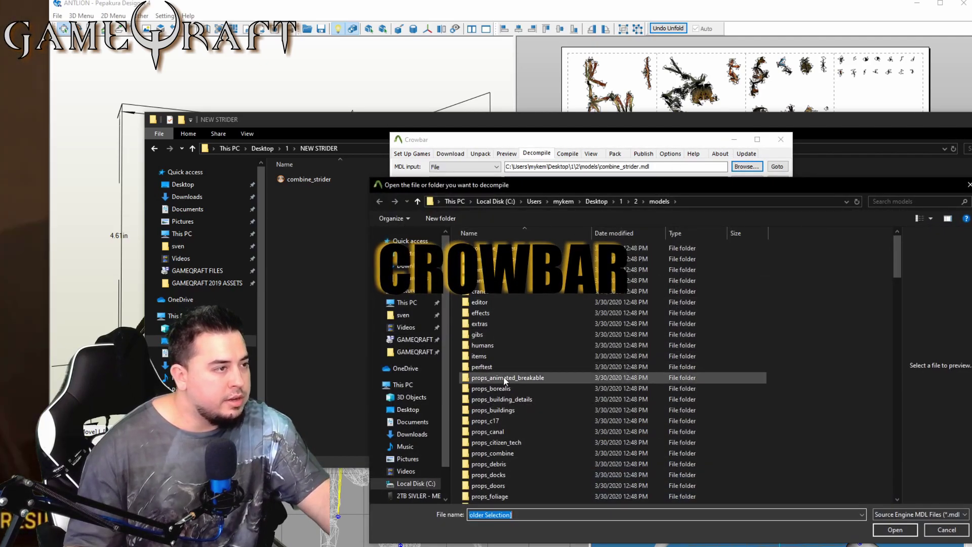
pyautogui.click(405, 254)
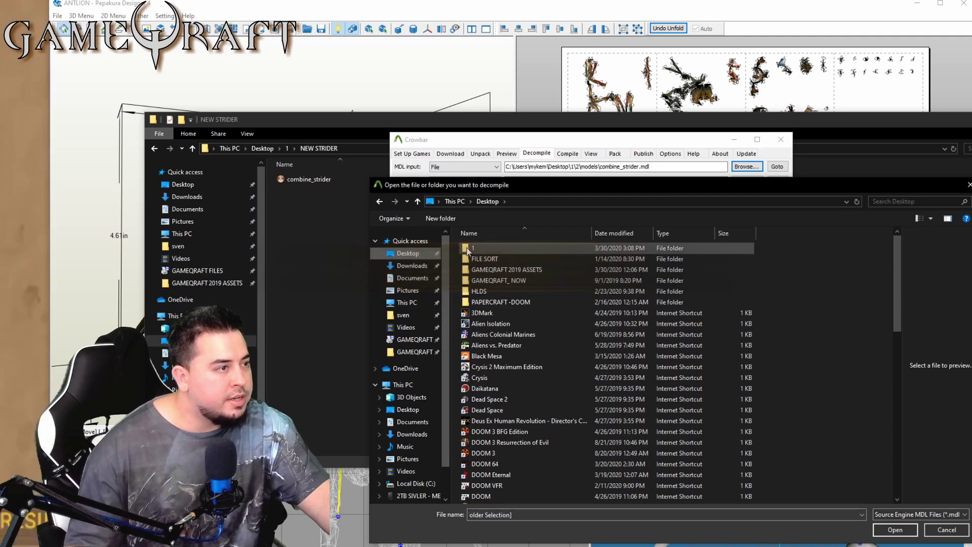
pyautogui.doubleClick(471, 248)
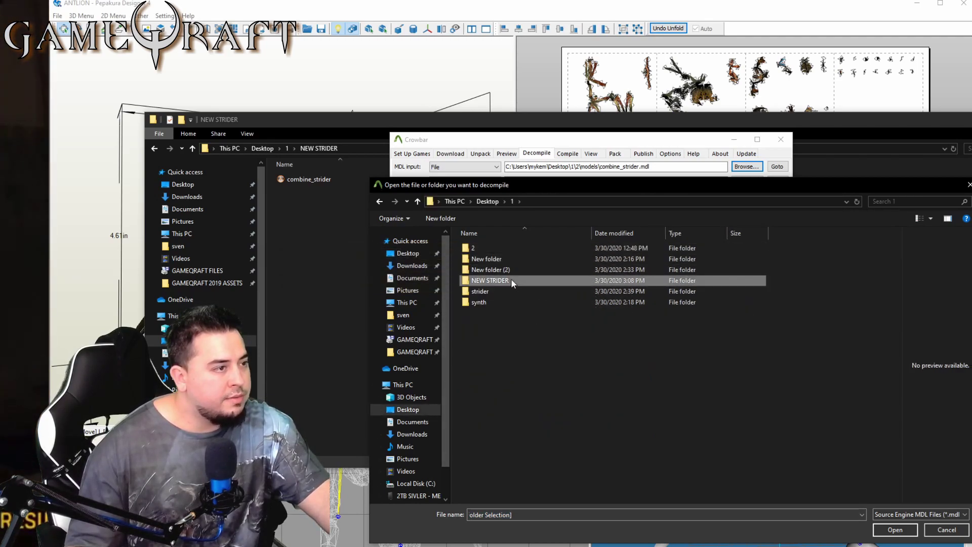
pyautogui.doubleClick(512, 280)
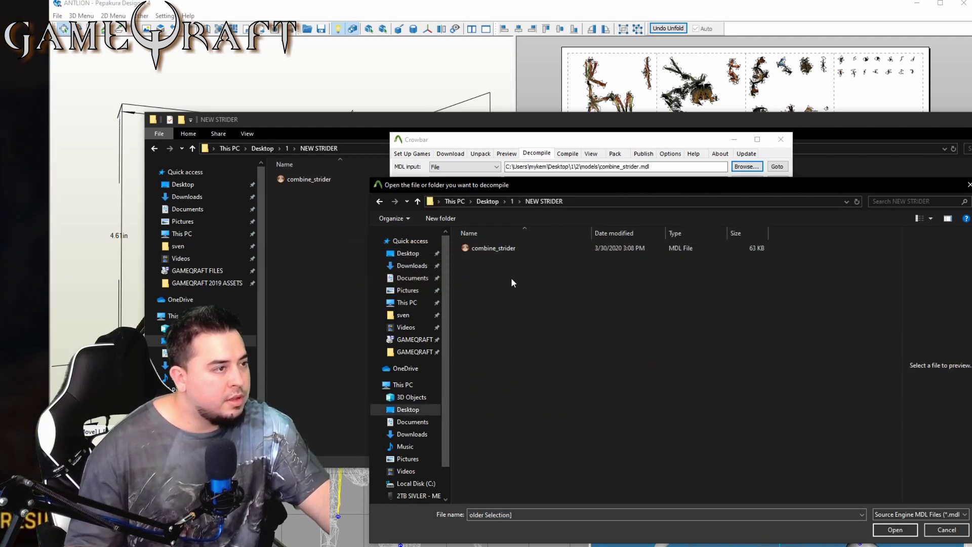
pyautogui.click(503, 248)
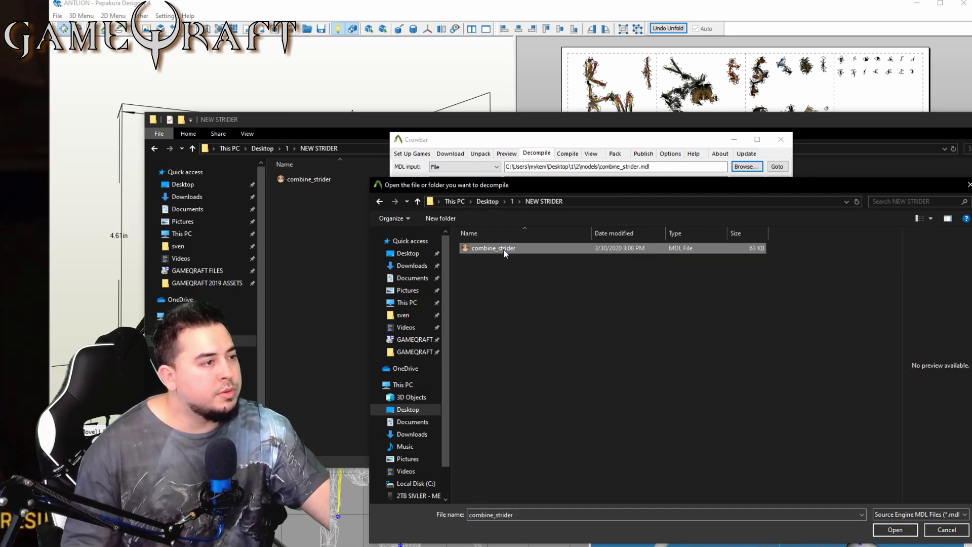
pyautogui.doubleClick(503, 248)
# Create a new folder 2 inside NEW STRIDER and set it as the decompile output.
pyautogui.click(746, 181)
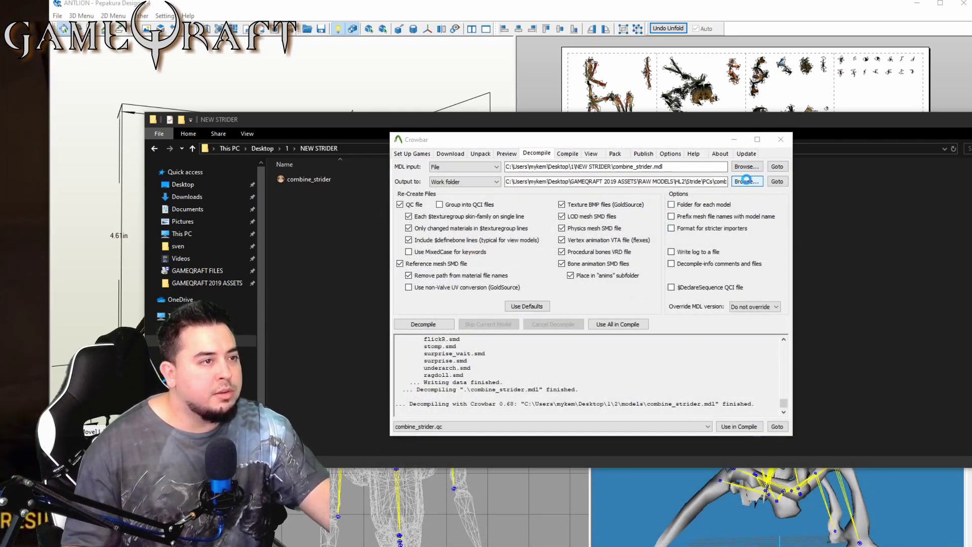
pyautogui.moveTo(744, 184); pyautogui.dragTo(746, 236)
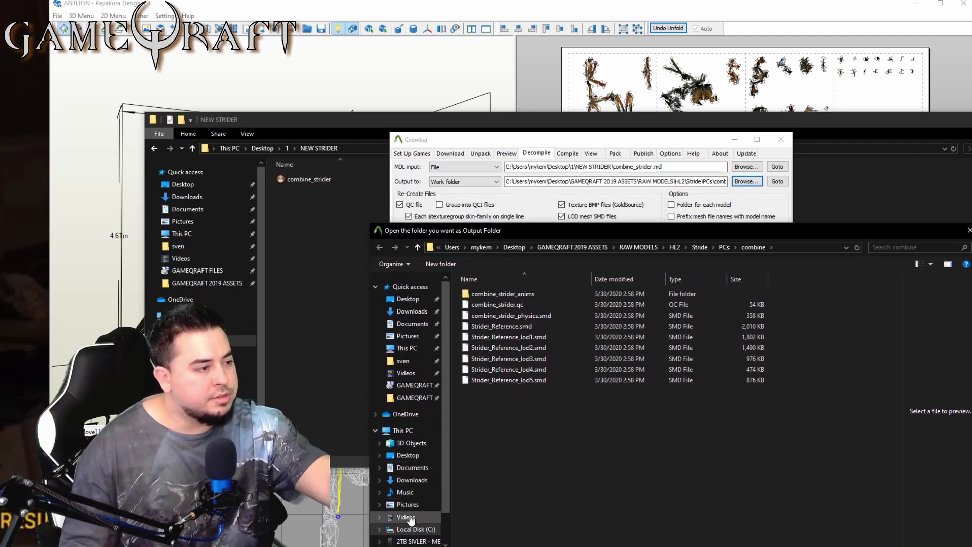
pyautogui.click(408, 457)
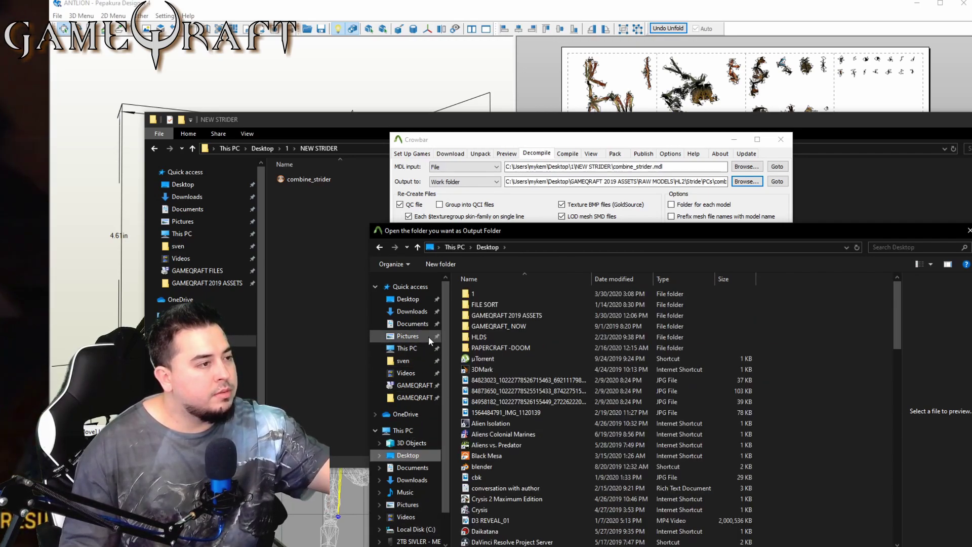
pyautogui.doubleClick(474, 291)
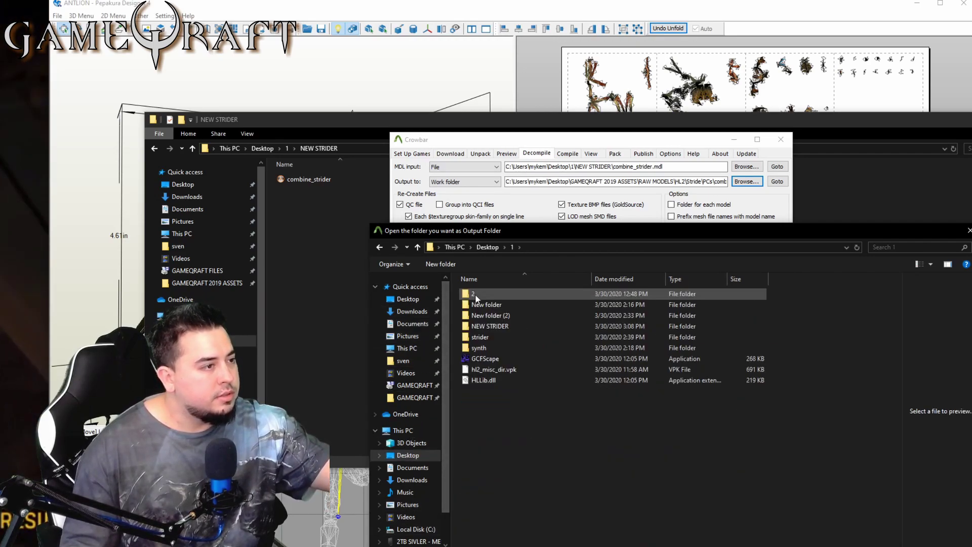
pyautogui.doubleClick(477, 295)
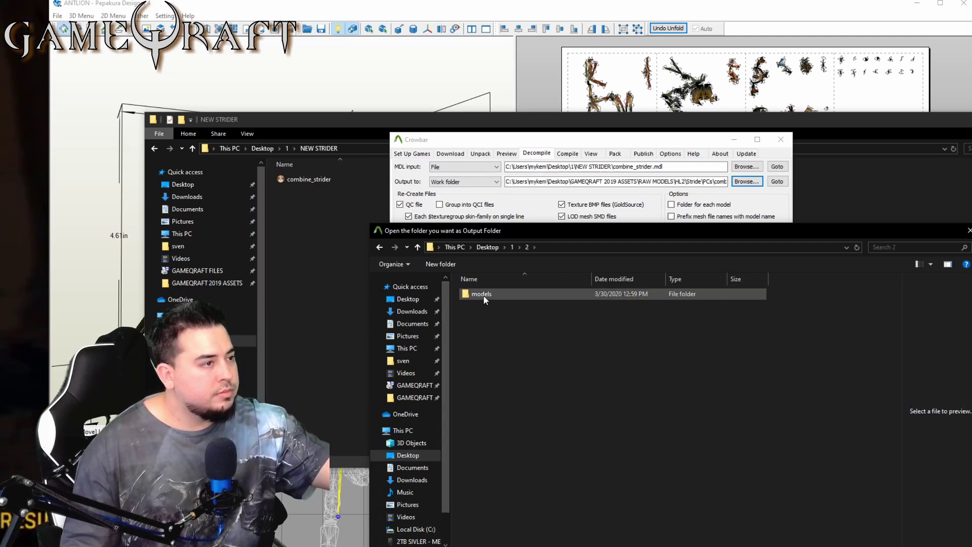
pyautogui.hotkey('alt', 'Left')
pyautogui.doubleClick(489, 327)
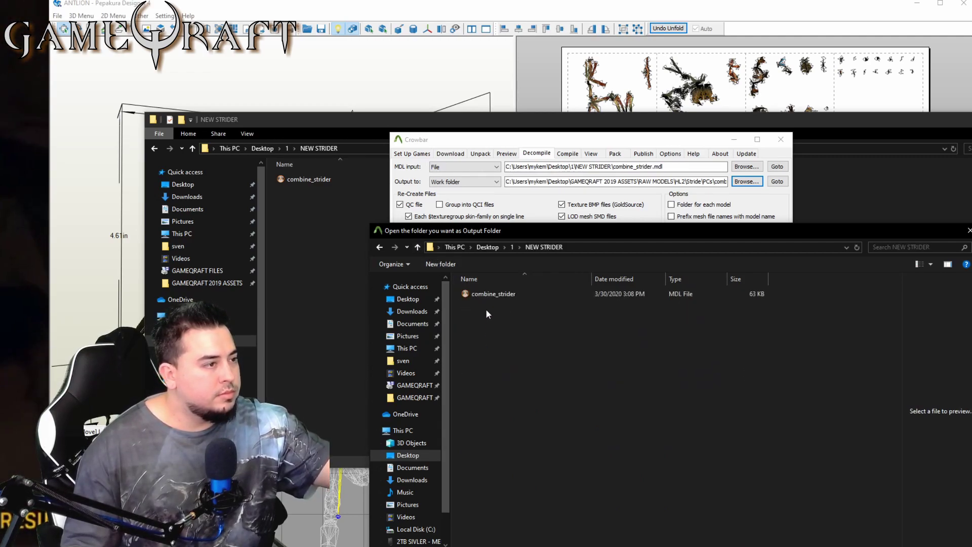
pyautogui.click(442, 263)
pyautogui.write('2')
pyautogui.click(772, 416)
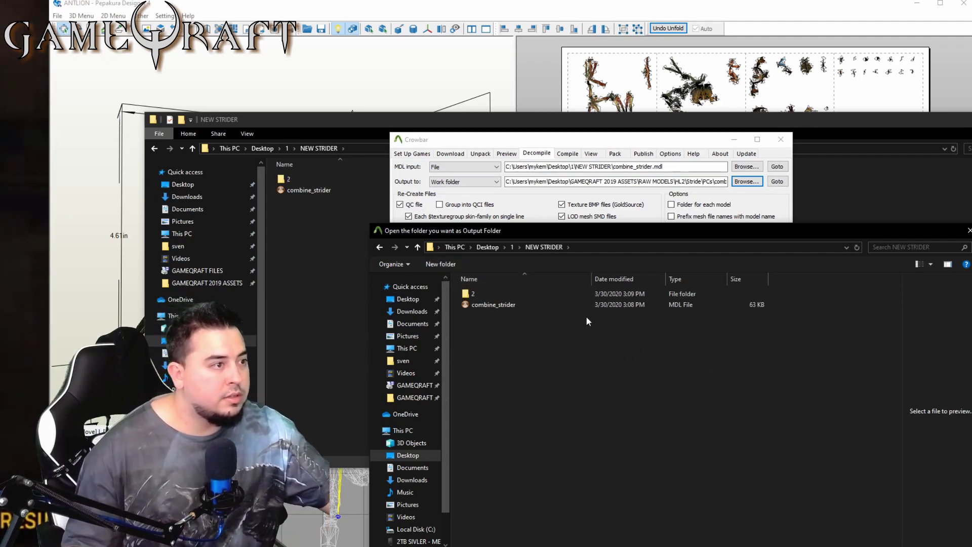
pyautogui.doubleClick(467, 293)
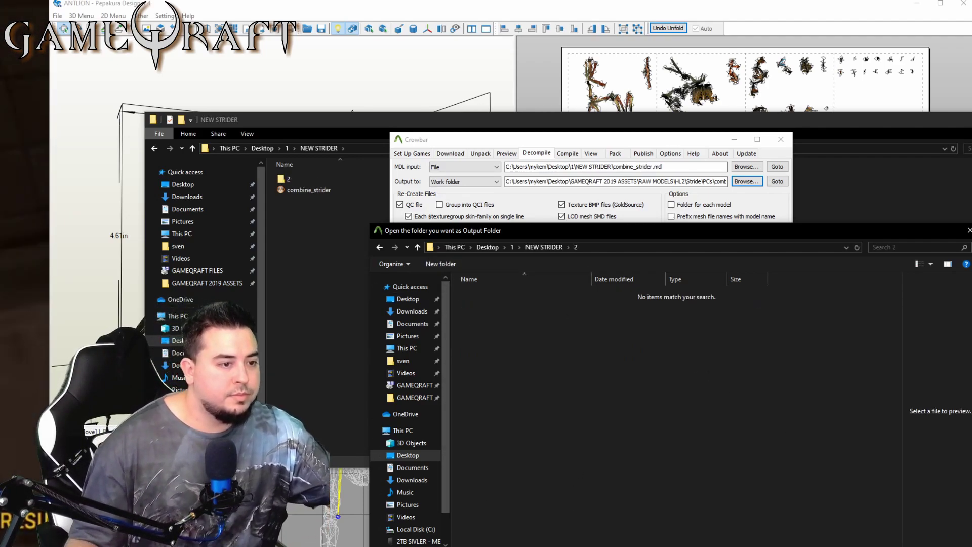
pyautogui.press('Return')
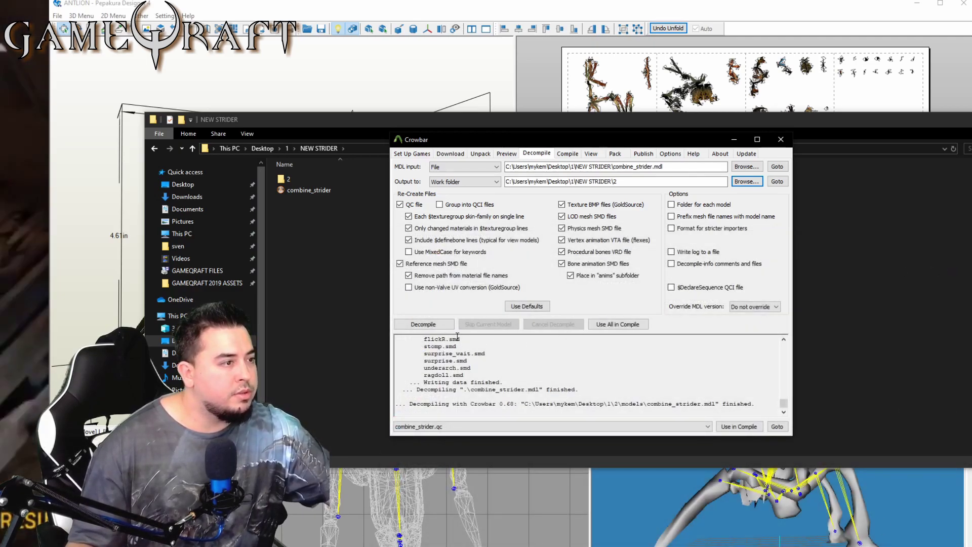
# Decompile combine_strider.mdl into folder 2 and check the final log line.
pyautogui.click(418, 324)
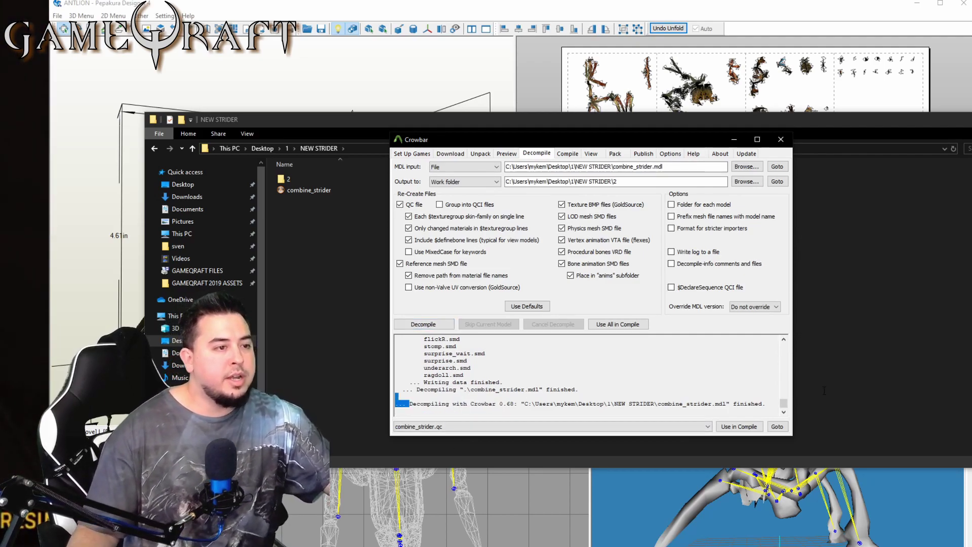
pyautogui.moveTo(410, 403); pyautogui.dragTo(763, 400)
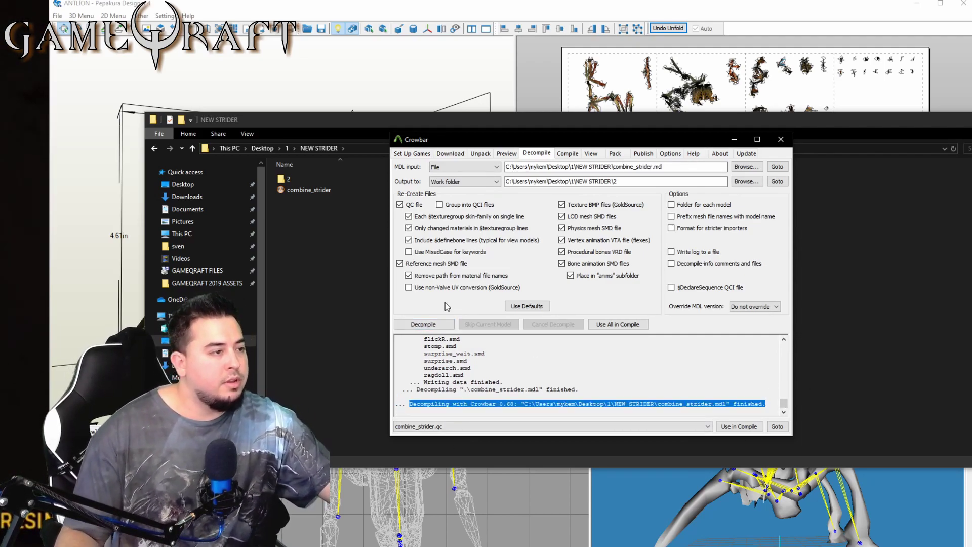
pyautogui.click(861, 254)
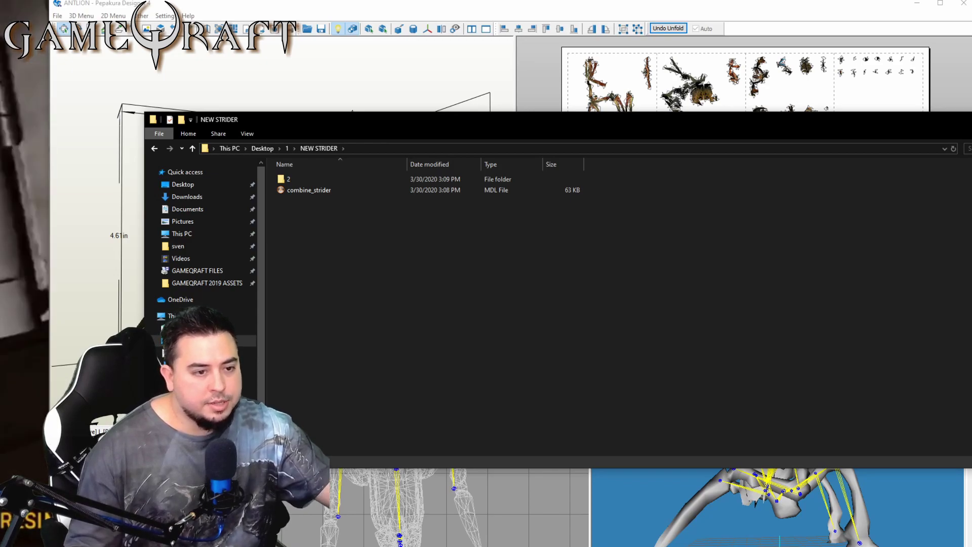
# In MilkShape 3D, clear the antlion with File > New to get an empty untitled scene.
pyautogui.hotkey('alt', 'Tab')
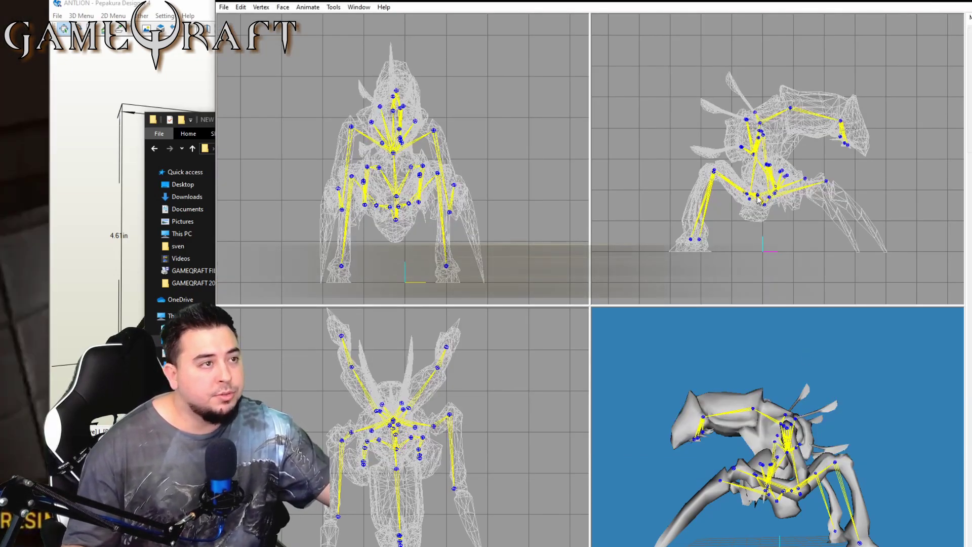
pyautogui.moveTo(767, 1); pyautogui.dragTo(752, 79)
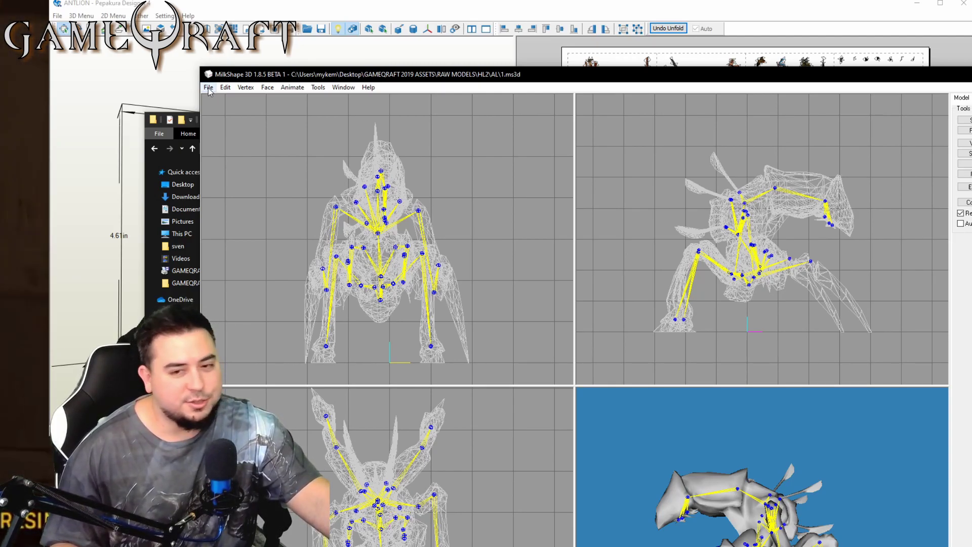
pyautogui.click(208, 88)
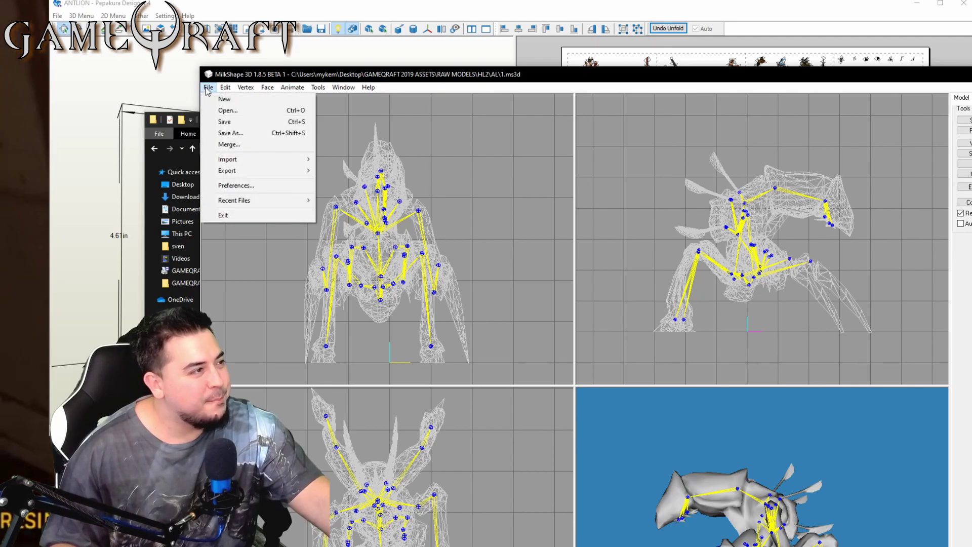
pyautogui.moveTo(243, 163)
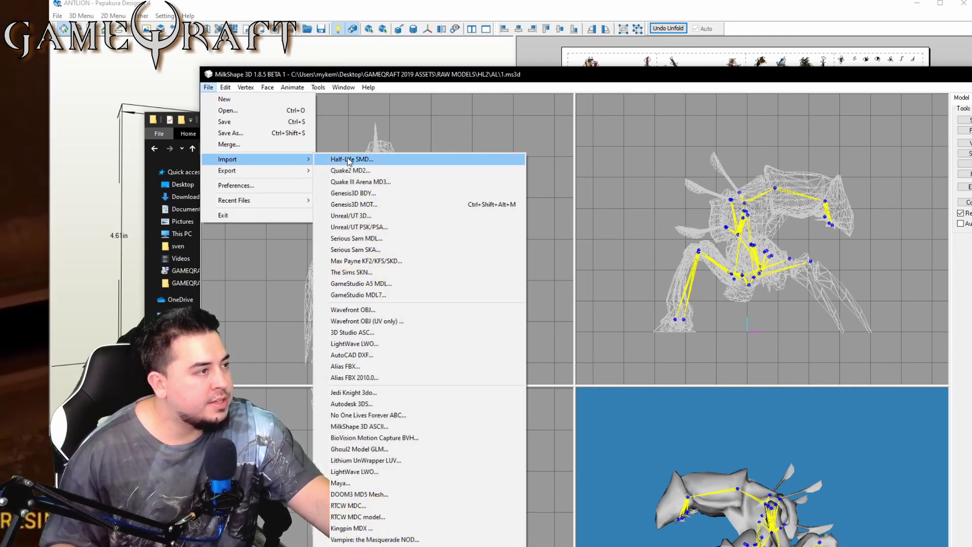
pyautogui.click(226, 101)
pyautogui.click(207, 87)
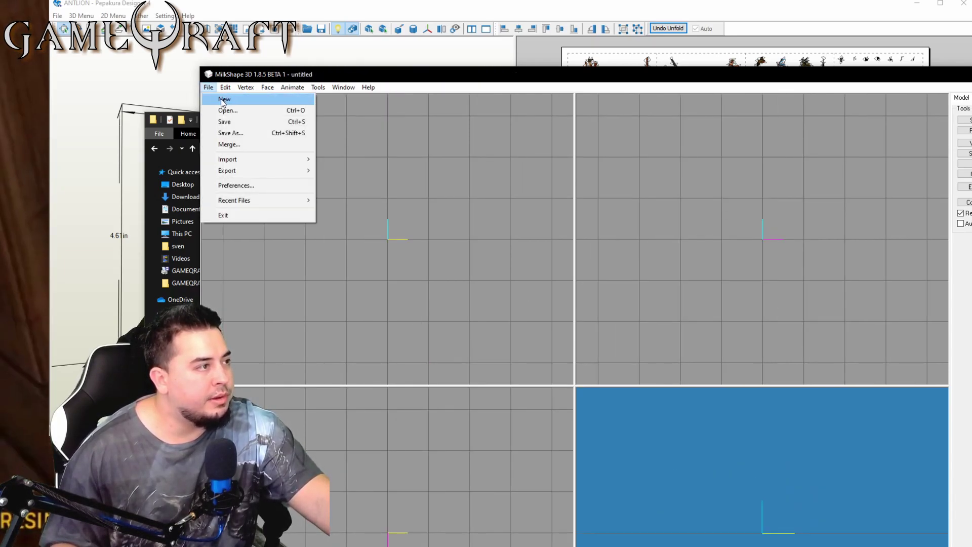
# Import Strider_Reference.smd as a Half-Life SMD with its triangles and skeleton.
pyautogui.moveTo(238, 157)
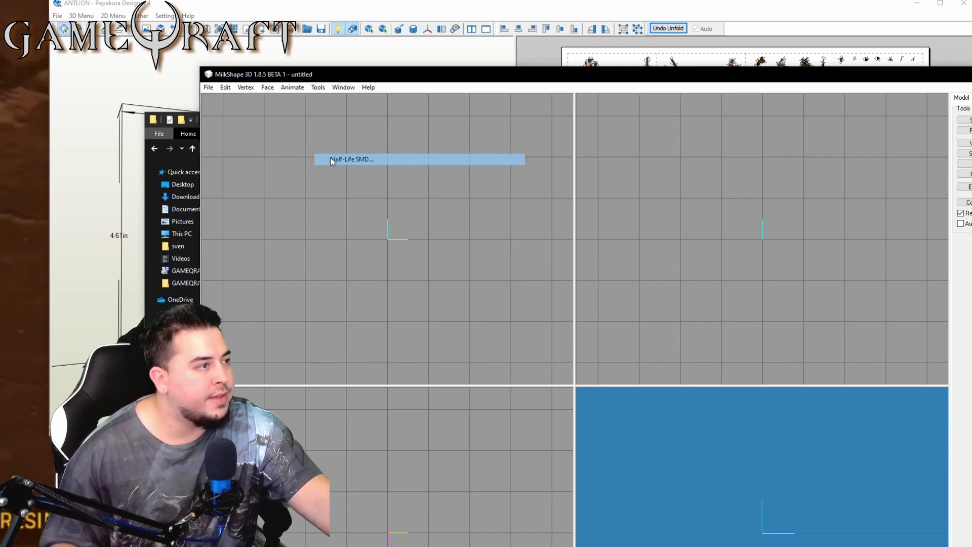
pyautogui.click(331, 160)
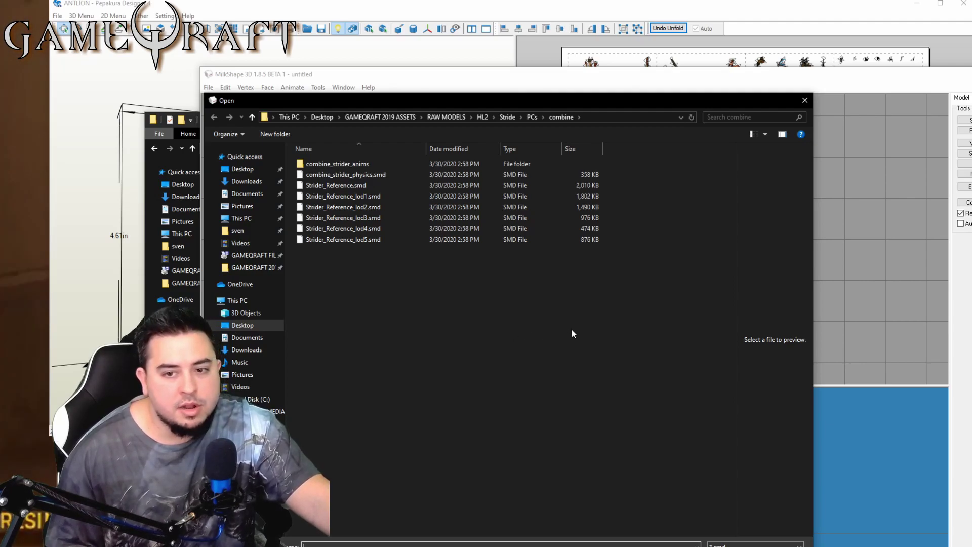
pyautogui.click(323, 187)
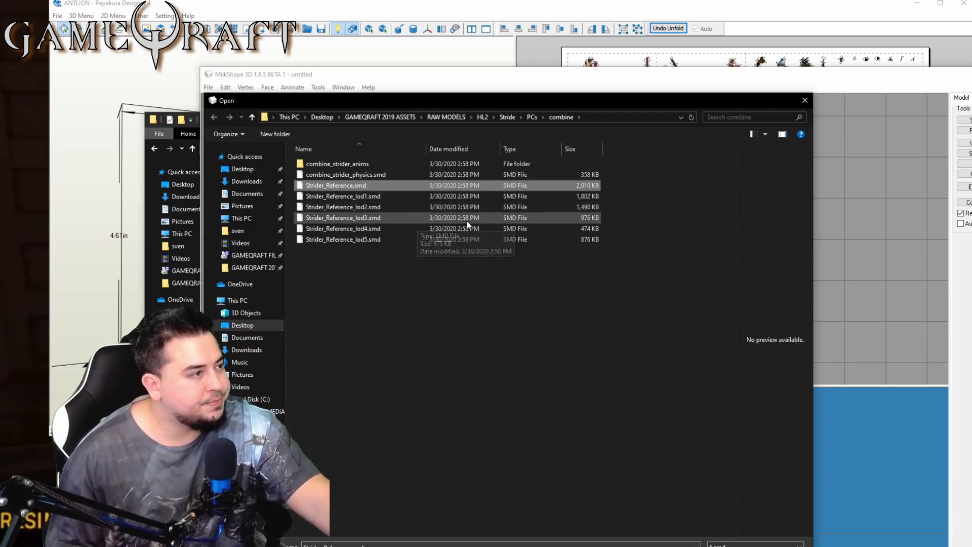
pyautogui.press('Return')
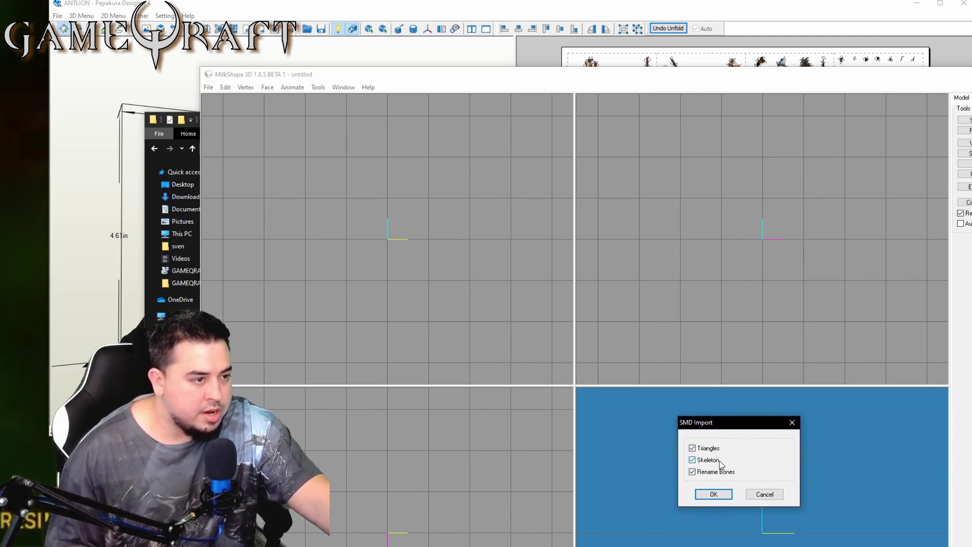
pyautogui.click(712, 494)
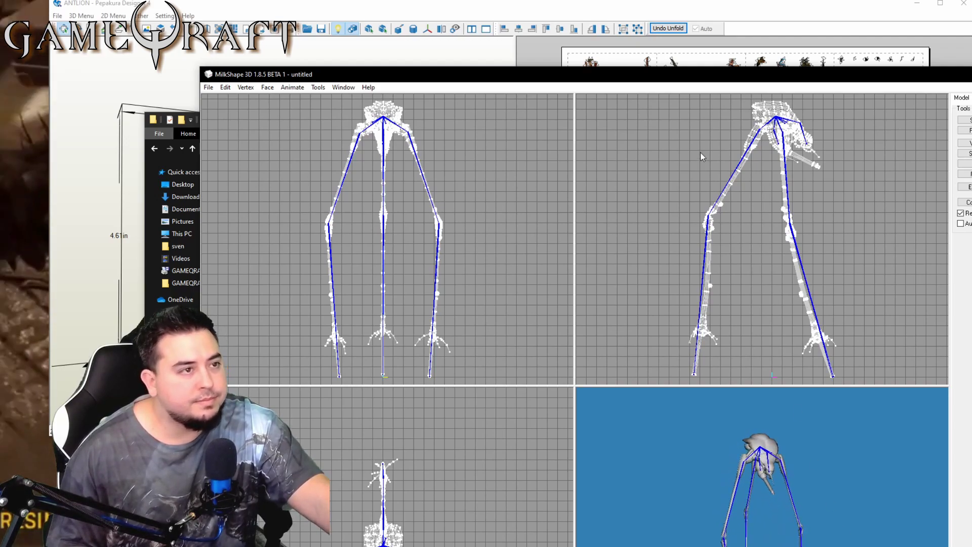
# Rotate the imported Strider preview and compare it against the Pepakura Designer project.
pyautogui.moveTo(760, 84); pyautogui.dragTo(666, 26)
pyautogui.moveTo(708, 417)
pyautogui.mouseDown()
pyautogui.moveTo(645, 419)
pyautogui.moveTo(689, 385)
pyautogui.moveTo(758, 412)
pyautogui.moveTo(781, 445)
pyautogui.moveTo(694, 445)
pyautogui.moveTo(621, 422)
pyautogui.moveTo(575, 424)
pyautogui.moveTo(737, 422)
pyautogui.mouseUp()
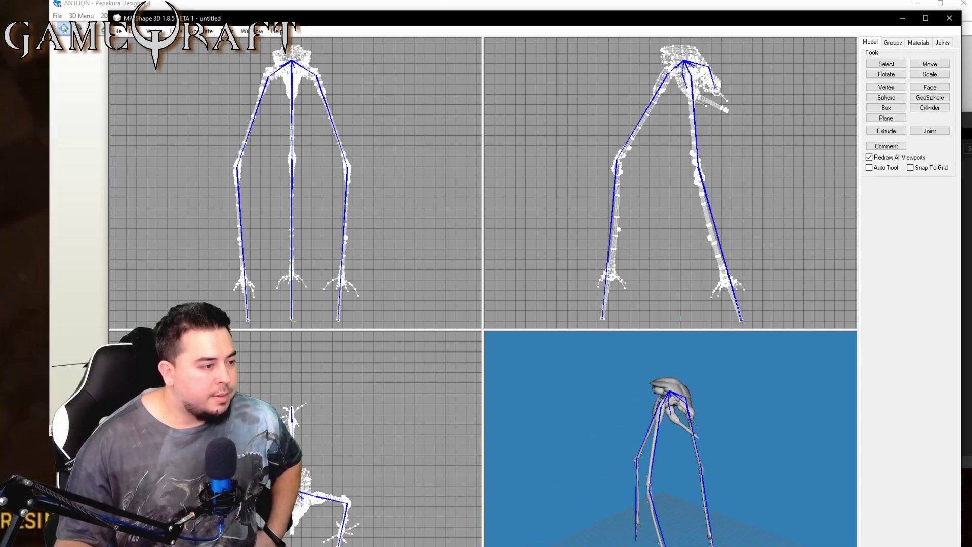
pyautogui.hotkey('alt', 'Tab')
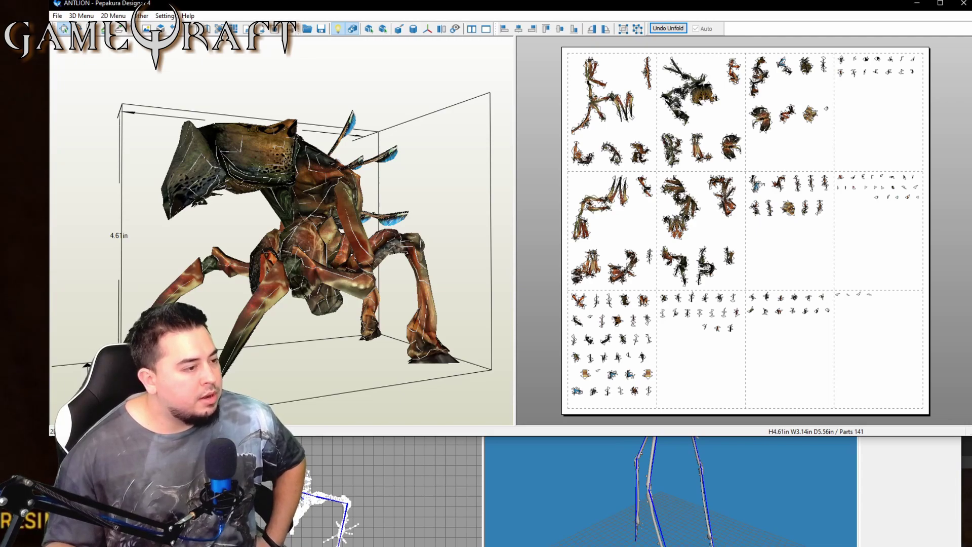
pyautogui.hotkey('alt', 'Tab')
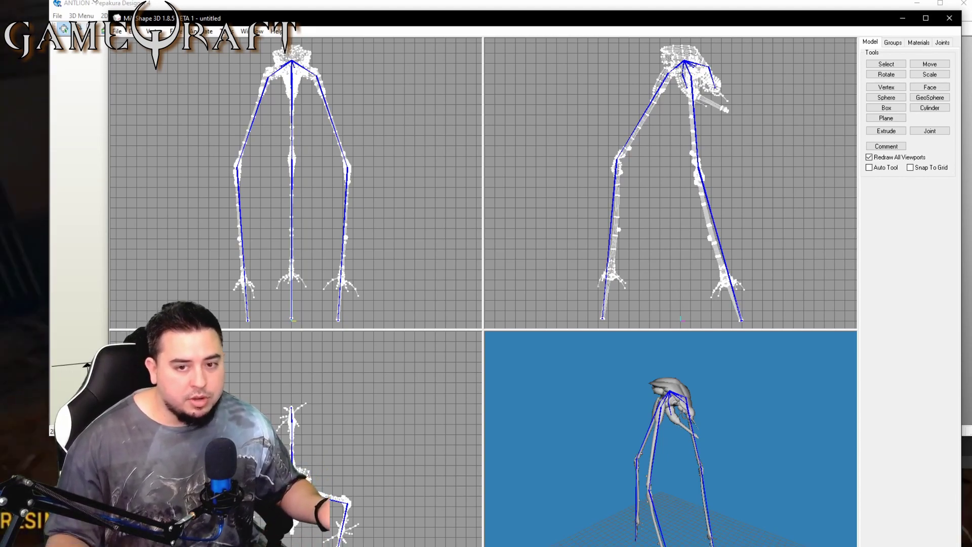
# Export the Strider as a Wavefront OBJ file into the HL2 > Stride folder.
pyautogui.click(118, 32)
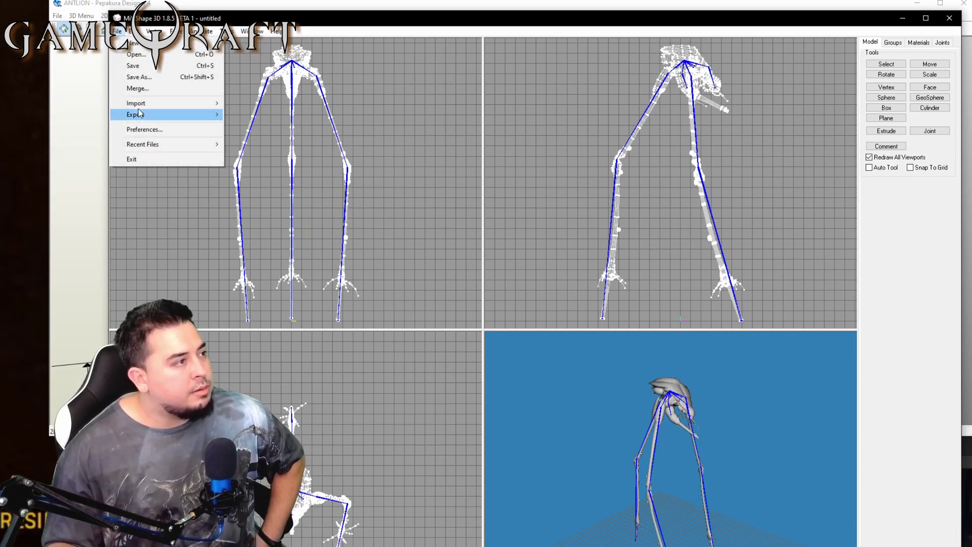
pyautogui.moveTo(139, 109)
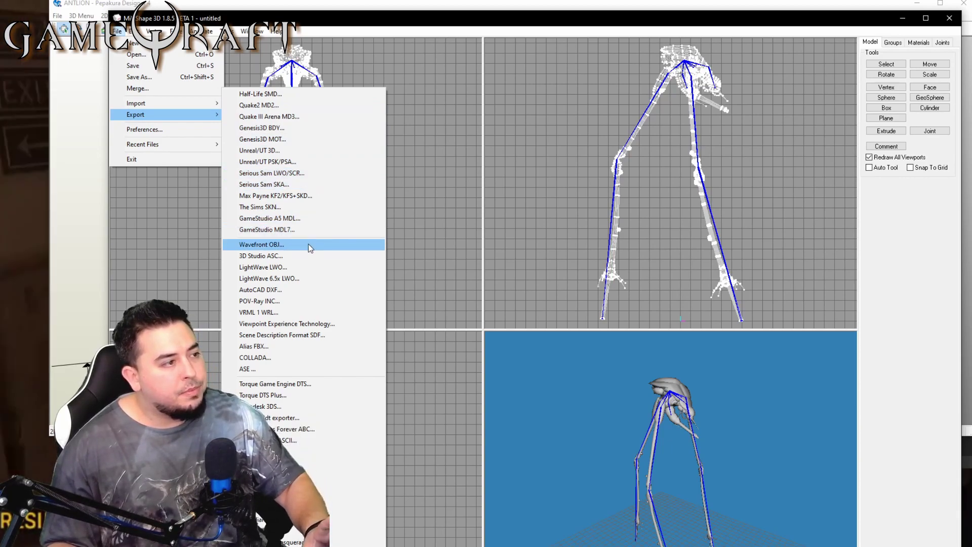
pyautogui.click(310, 246)
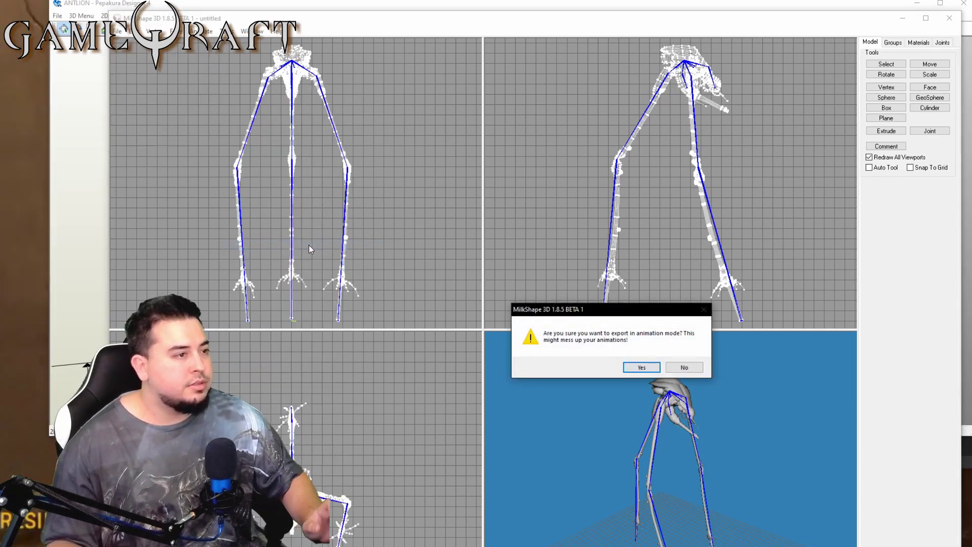
pyautogui.click(641, 367)
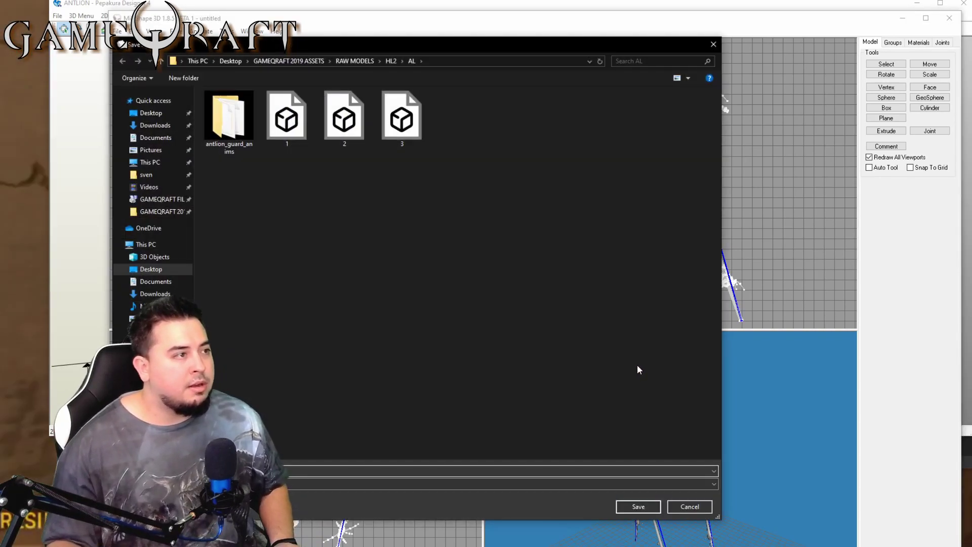
pyautogui.click(160, 61)
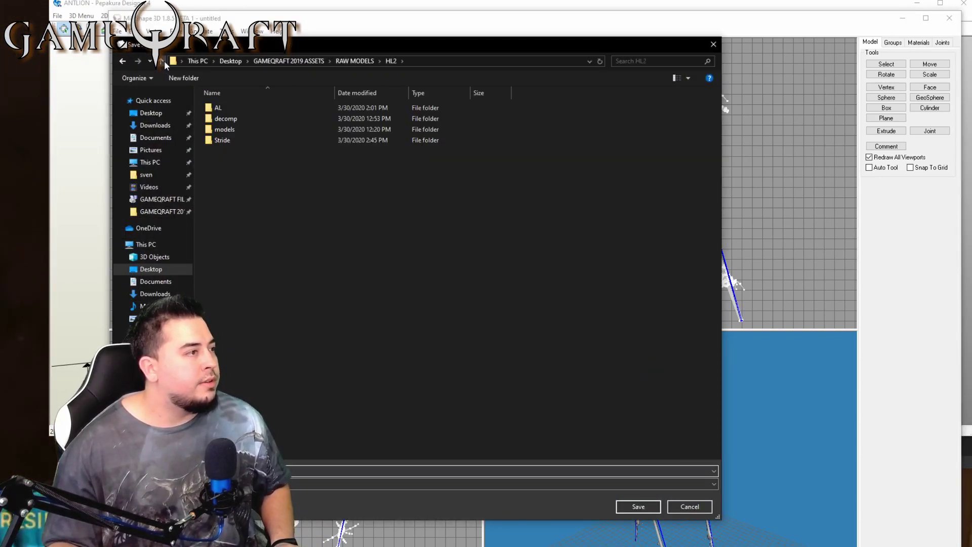
pyautogui.doubleClick(242, 141)
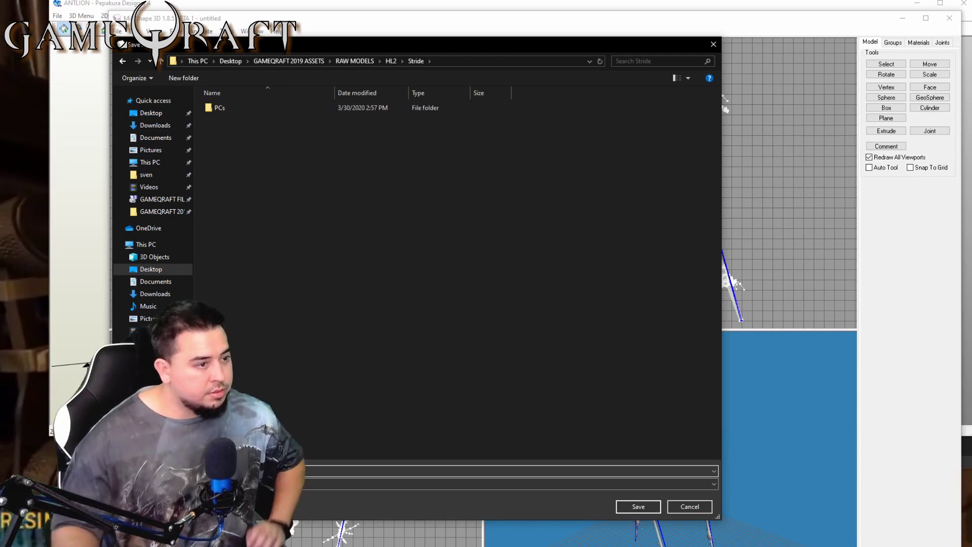
pyautogui.click(648, 507)
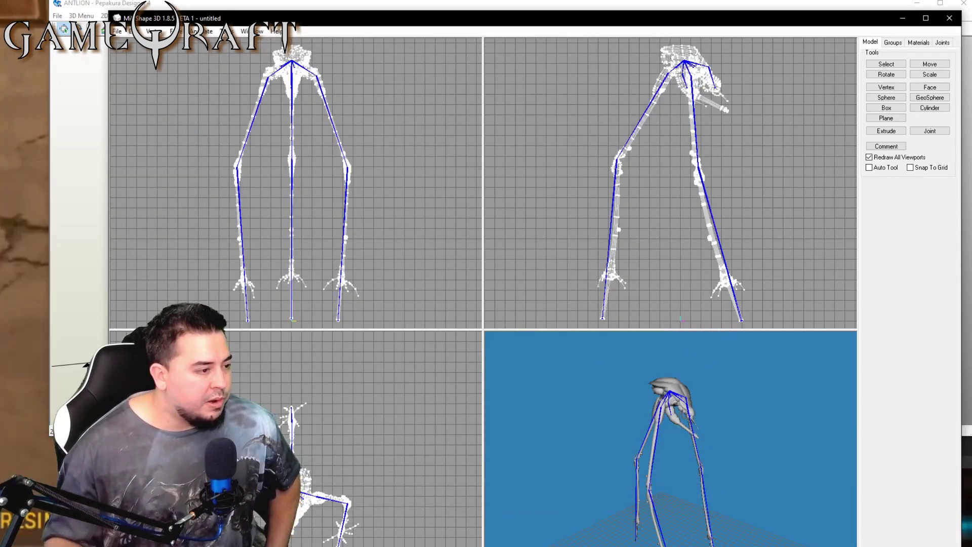
# In Pepakura Designer, open the STRIDER model file from the HL2\Stride folder.
pyautogui.click(62, 18)
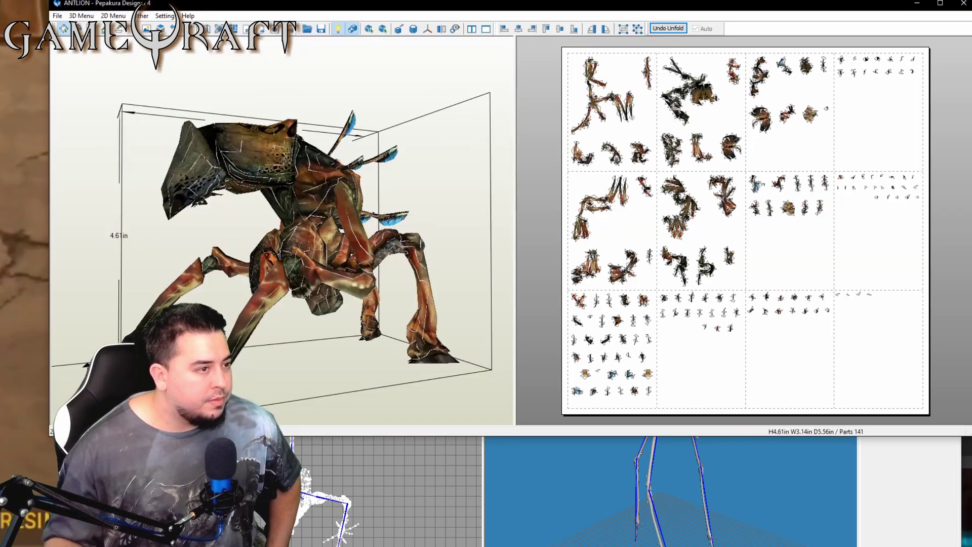
pyautogui.click(62, 18)
pyautogui.click(62, 19)
pyautogui.click(61, 20)
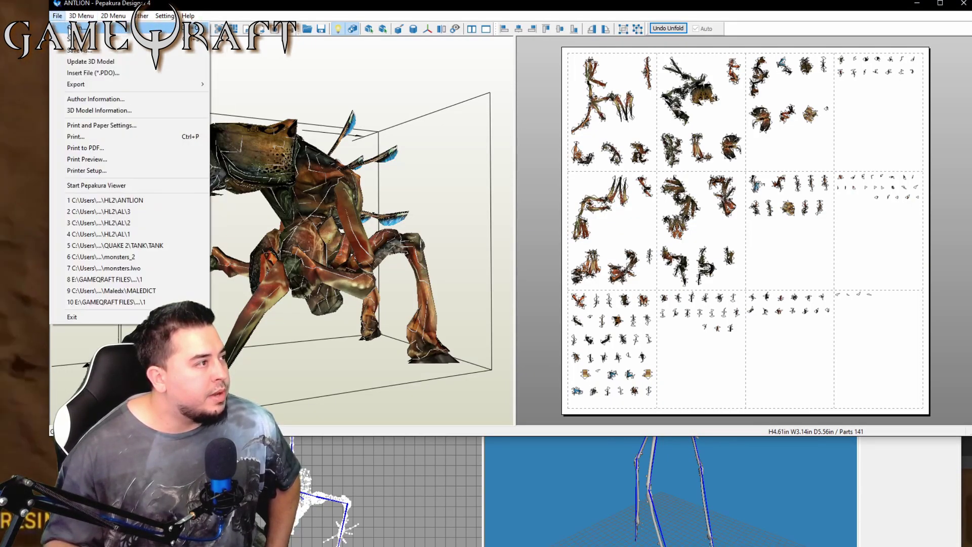
pyautogui.click(76, 27)
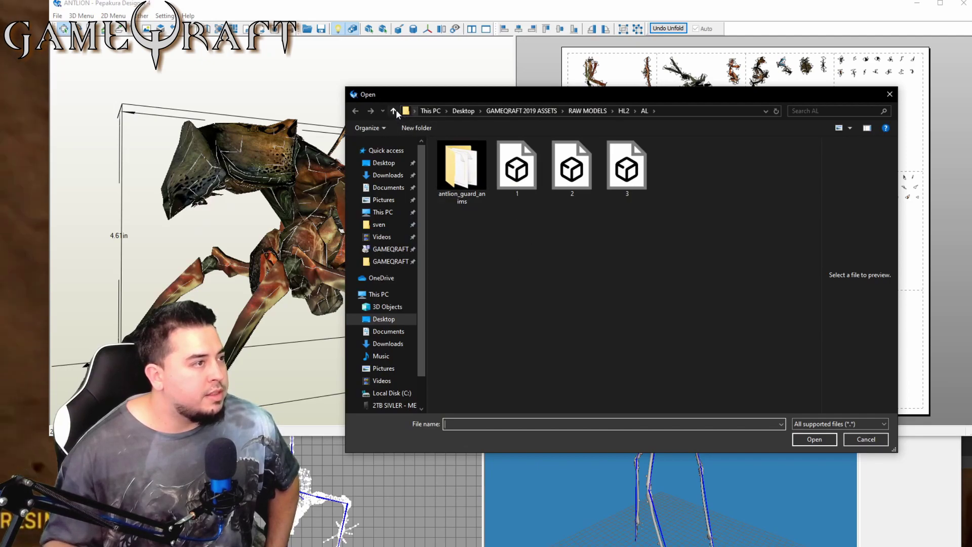
pyautogui.click(394, 111)
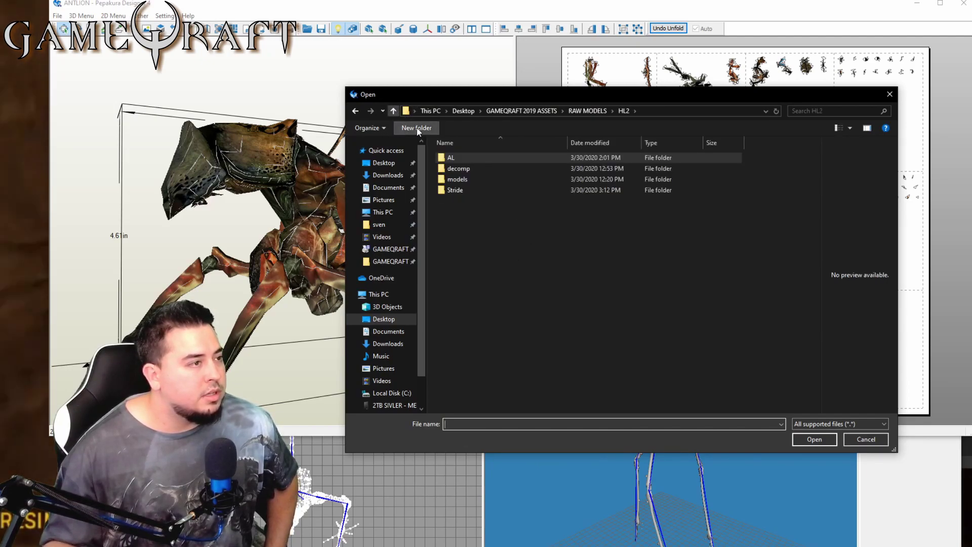
pyautogui.doubleClick(484, 189)
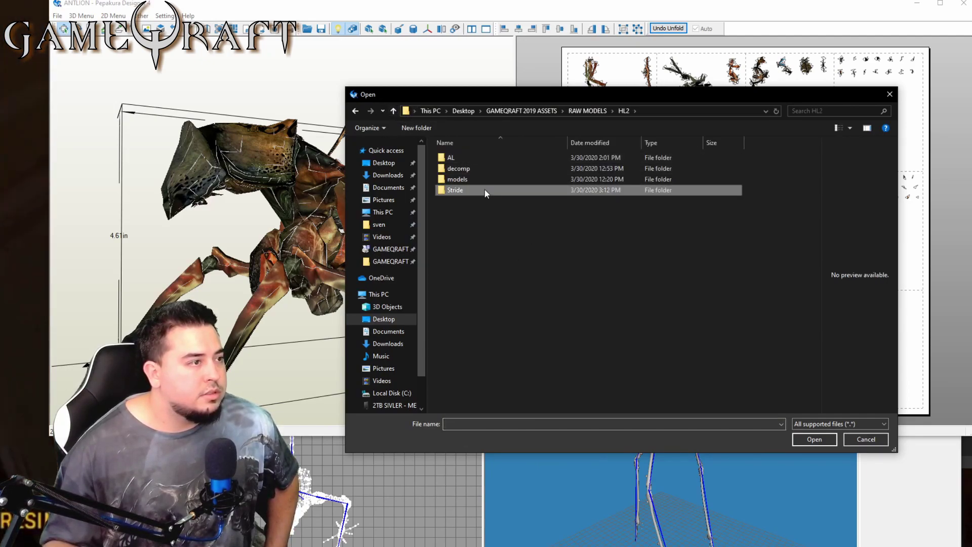
pyautogui.click(467, 170)
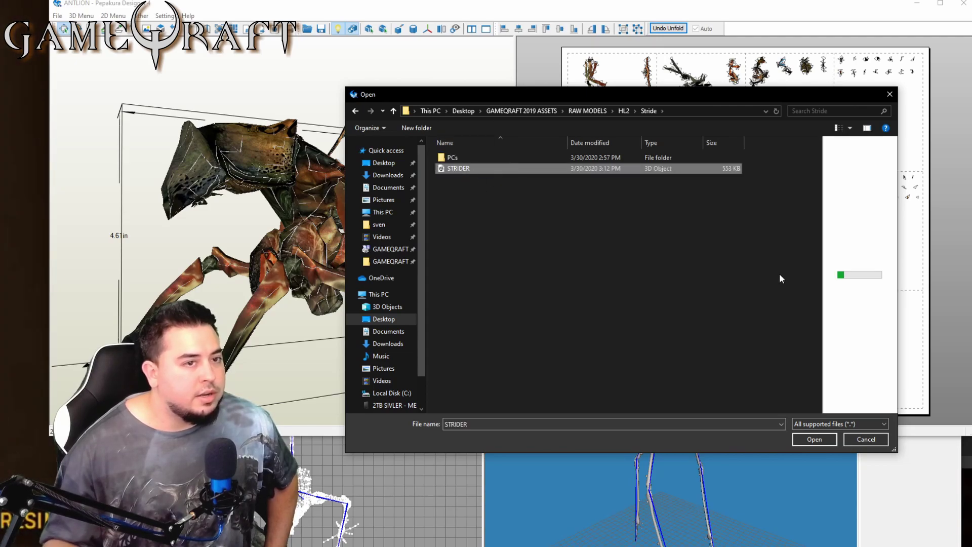
pyautogui.click(816, 439)
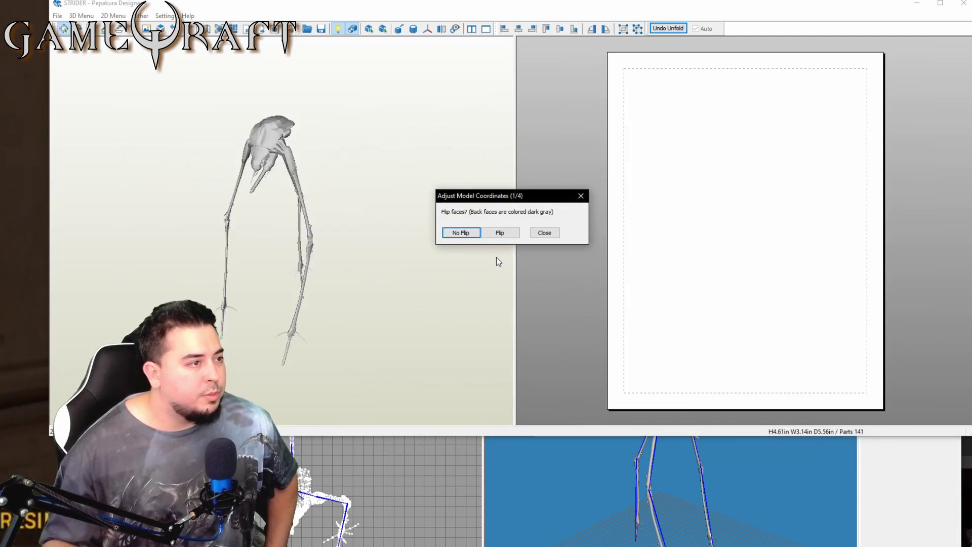
# Accept the import with faces unflipped, coordinates unchanged and the 21.10 in height scale.
pyautogui.click(461, 233)
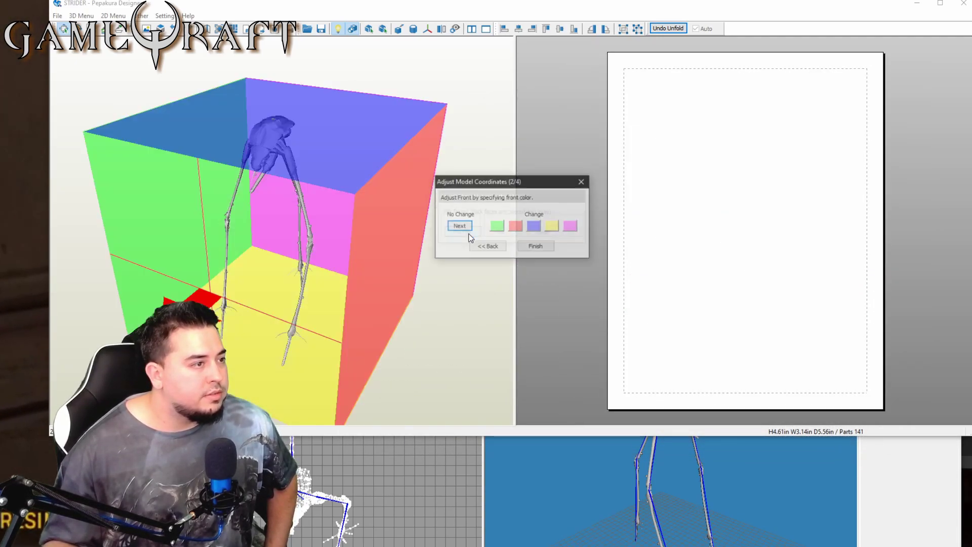
pyautogui.click(537, 247)
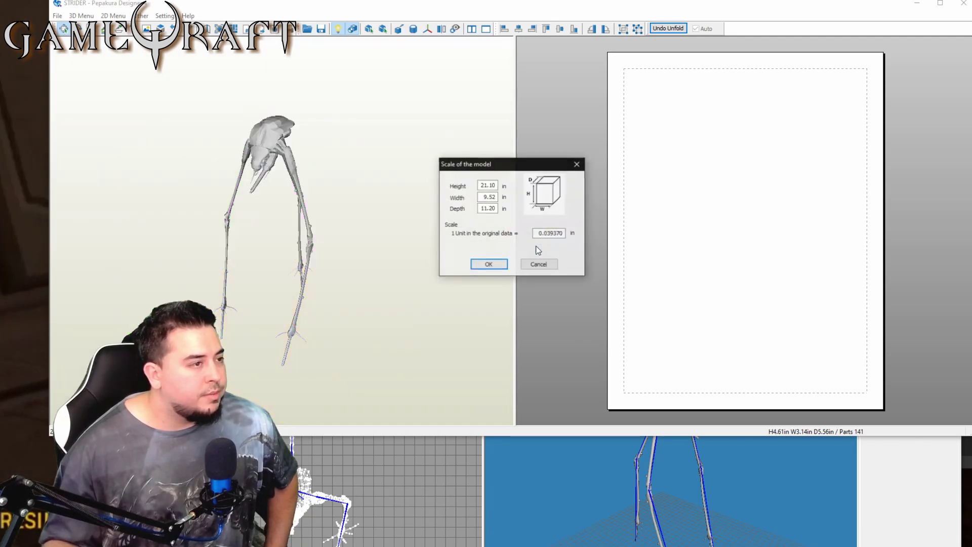
pyautogui.click(488, 265)
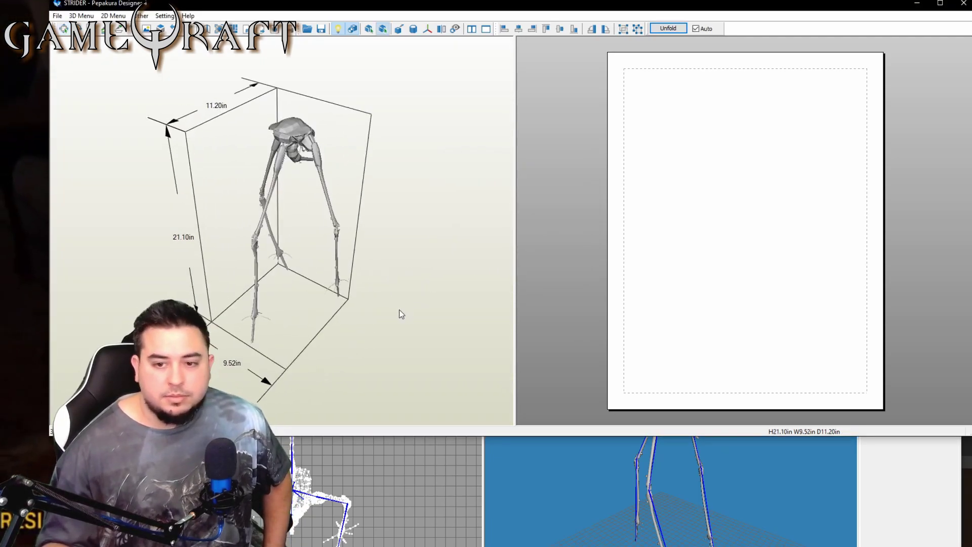
# Orbit and zoom around the Strider, including a low front view, then switch to GCFScape.
pyautogui.moveTo(401, 314); pyautogui.dragTo(320, 191)
pyautogui.scroll(3, 320, 192)
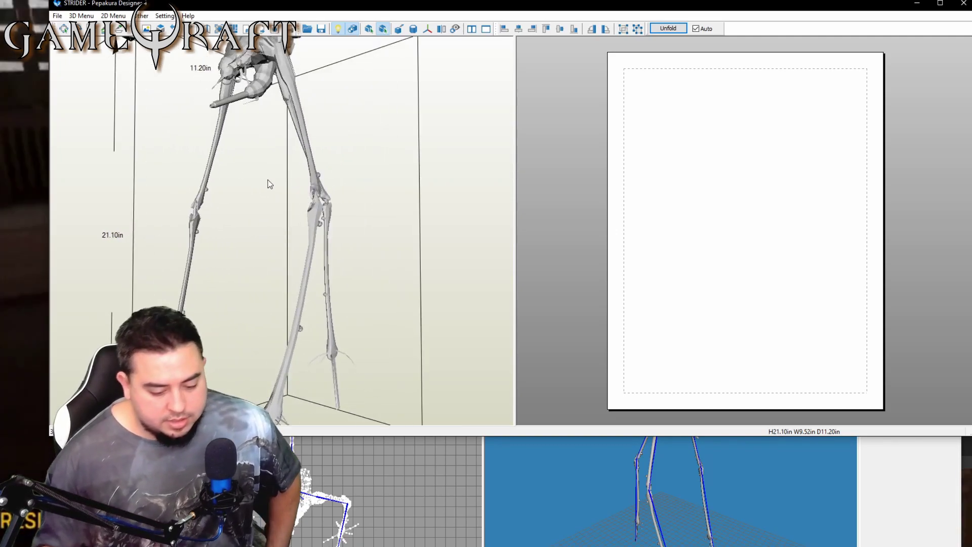
pyautogui.scroll(-5, 276, 197)
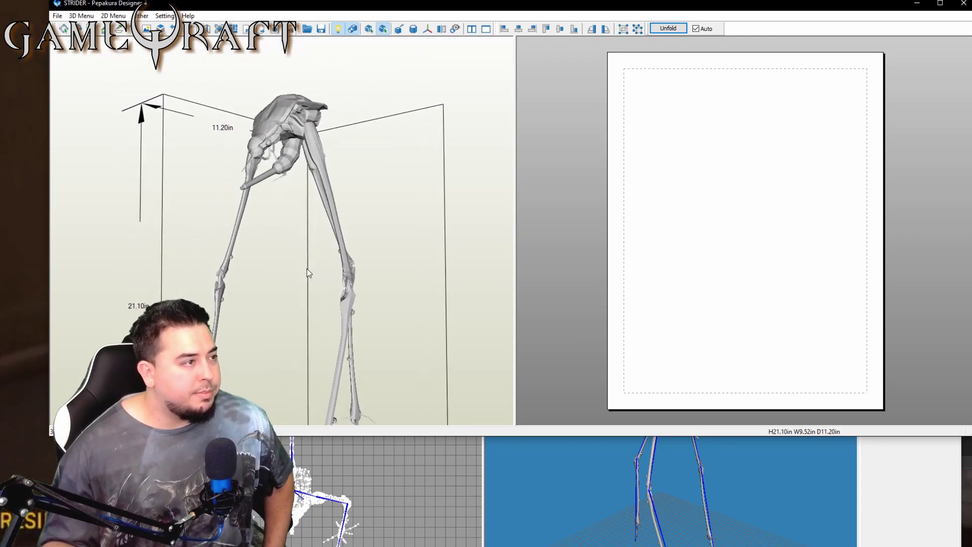
pyautogui.scroll(3, 307, 217)
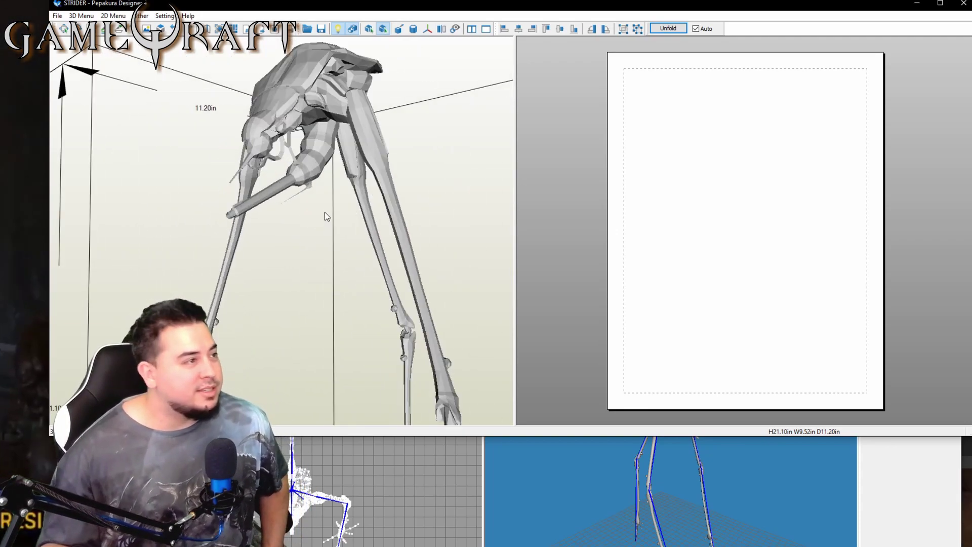
pyautogui.moveTo(289, 250); pyautogui.dragTo(228, 258)
pyautogui.moveTo(364, 238); pyautogui.dragTo(263, 241)
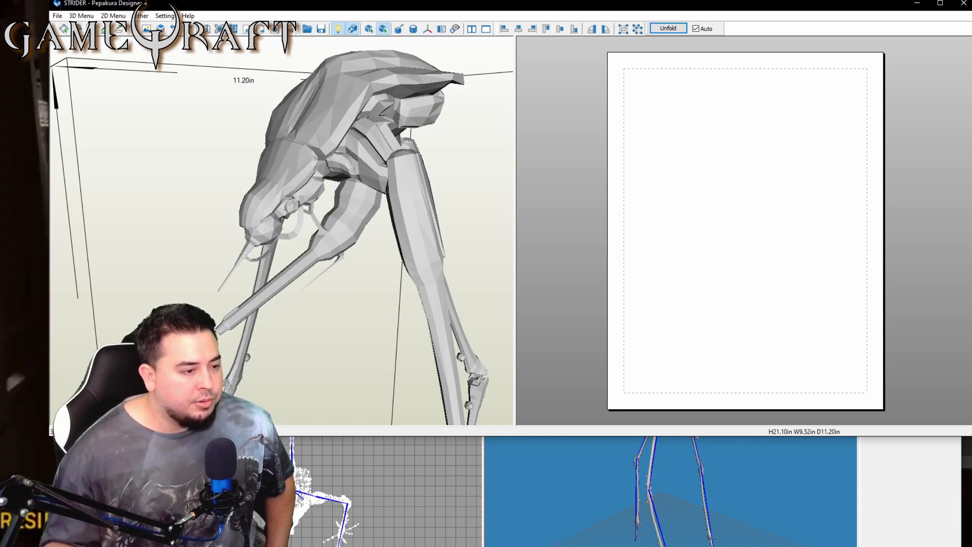
pyautogui.hotkey('alt', 'Tab')
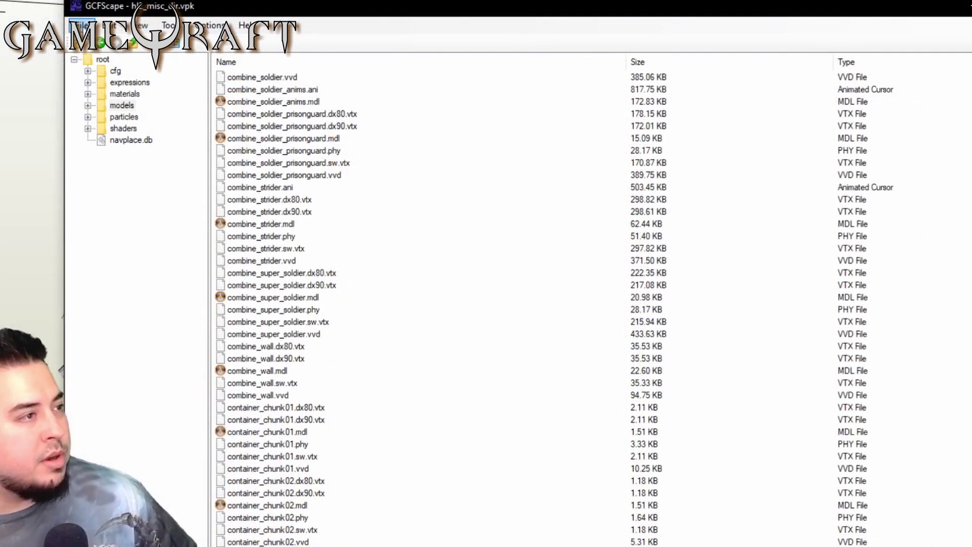
# Open the hl2_textures_dir.vpk package from the hl2 folder in GCFScape.
pyautogui.click(82, 26)
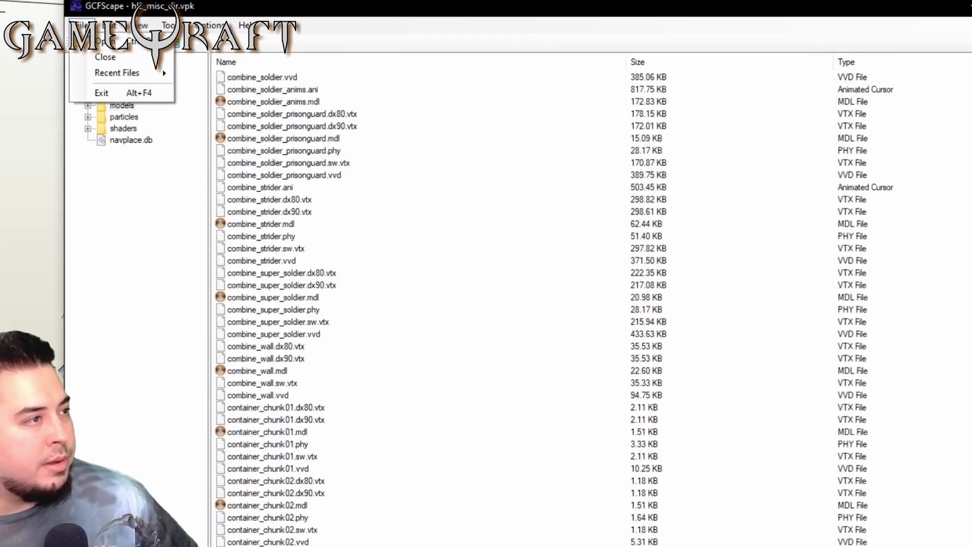
pyautogui.click(108, 44)
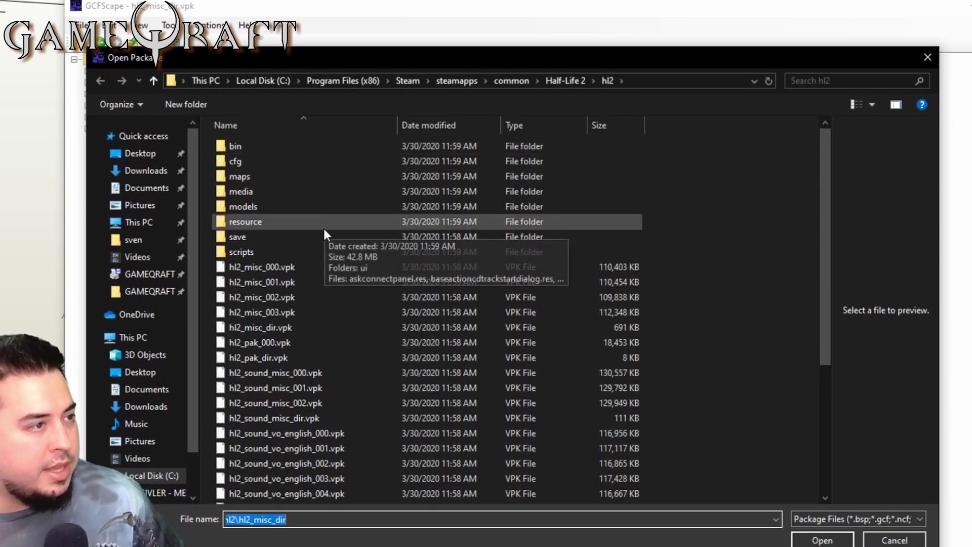
pyautogui.scroll(-4, 346, 377)
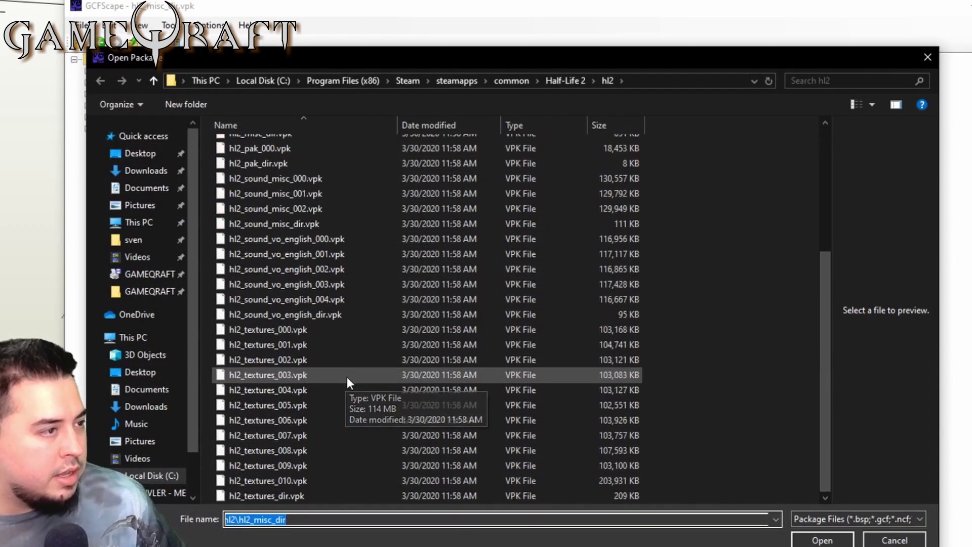
pyautogui.scroll(3, 330, 466)
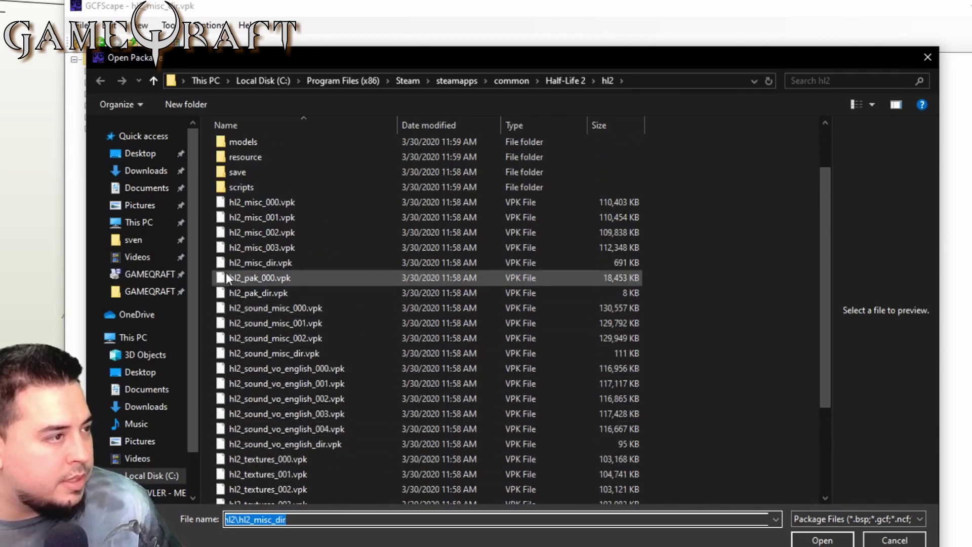
pyautogui.scroll(-1, 245, 341)
pyautogui.scroll(-2, 248, 347)
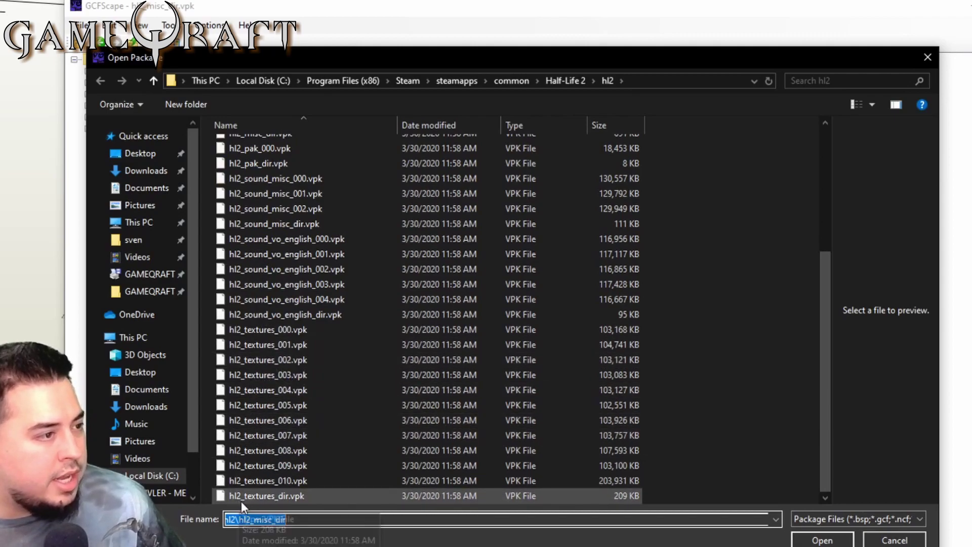
pyautogui.click(287, 497)
pyautogui.click(821, 540)
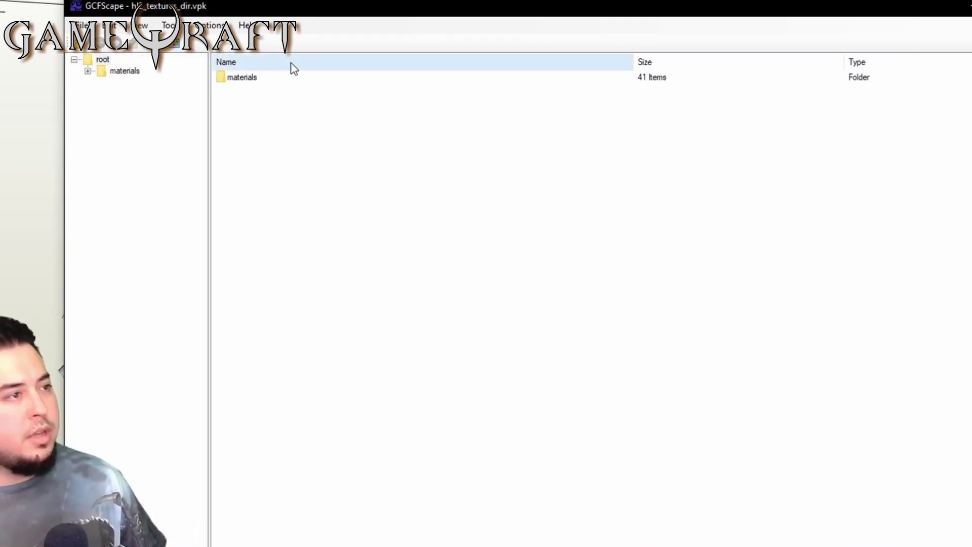
# Browse into materials/models/combine_strider and select all four strider VTF textures.
pyautogui.click(234, 78)
pyautogui.doubleClick(233, 79)
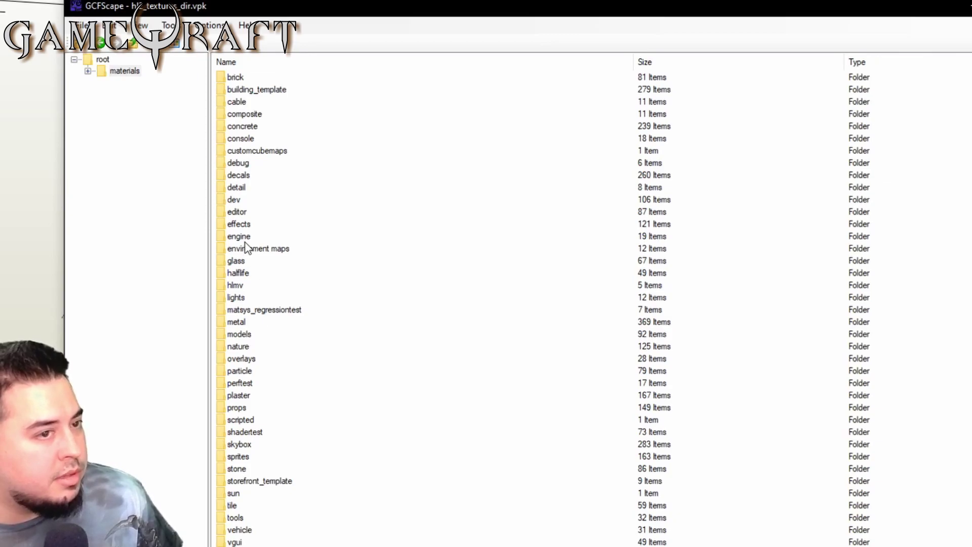
pyautogui.doubleClick(239, 334)
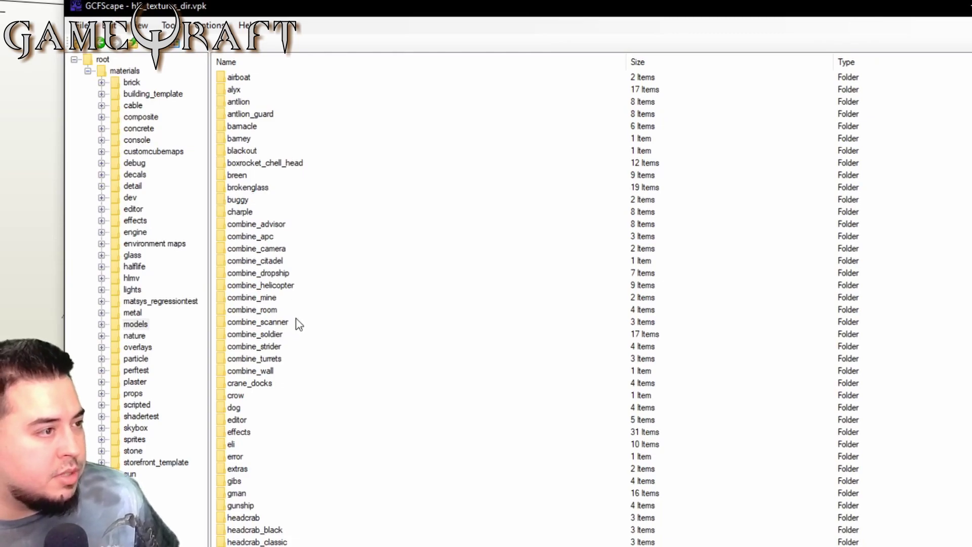
pyautogui.doubleClick(275, 348)
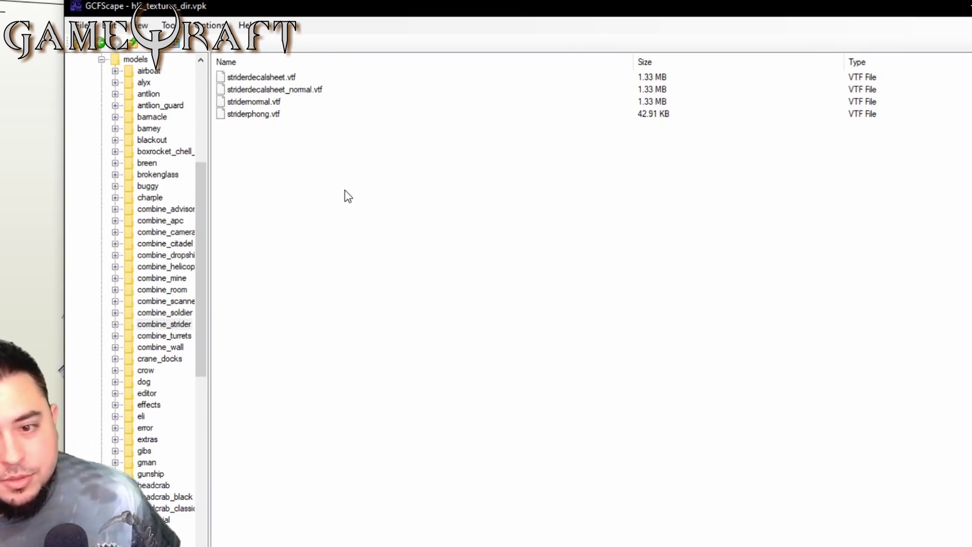
pyautogui.moveTo(319, 156); pyautogui.dragTo(244, 77)
# Extract the four selected strider VTF textures into the NEW STRIDER folder.
pyautogui.rightClick(244, 79)
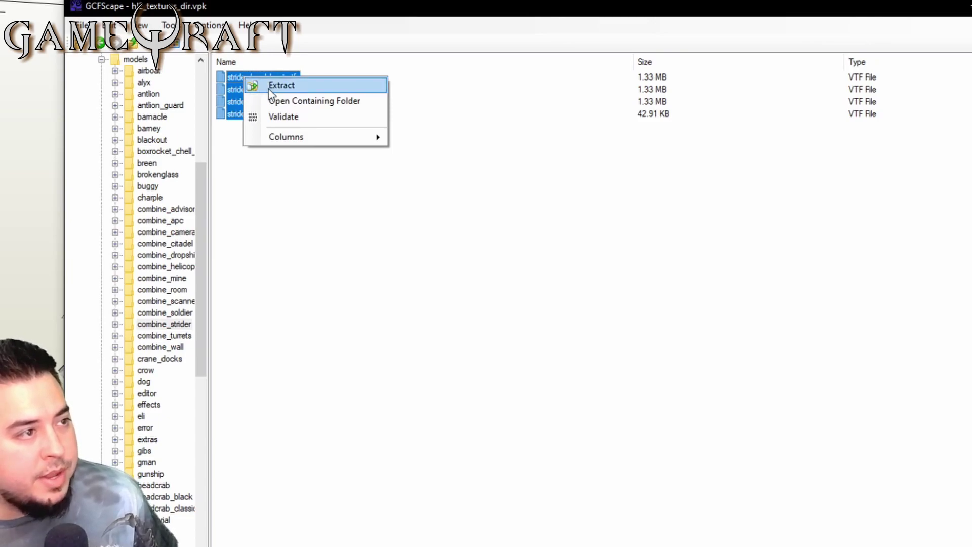
pyautogui.click(282, 87)
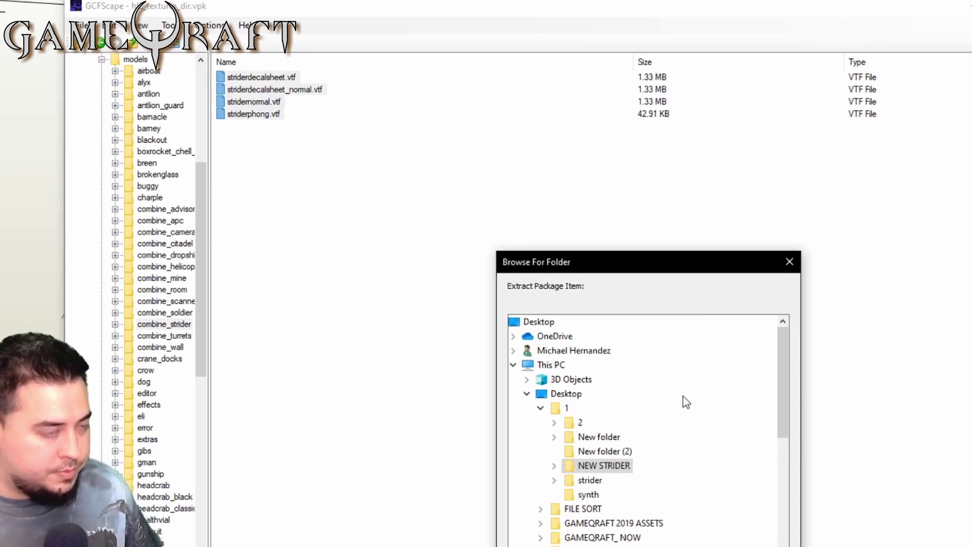
pyautogui.click(620, 466)
pyautogui.doubleClick(620, 466)
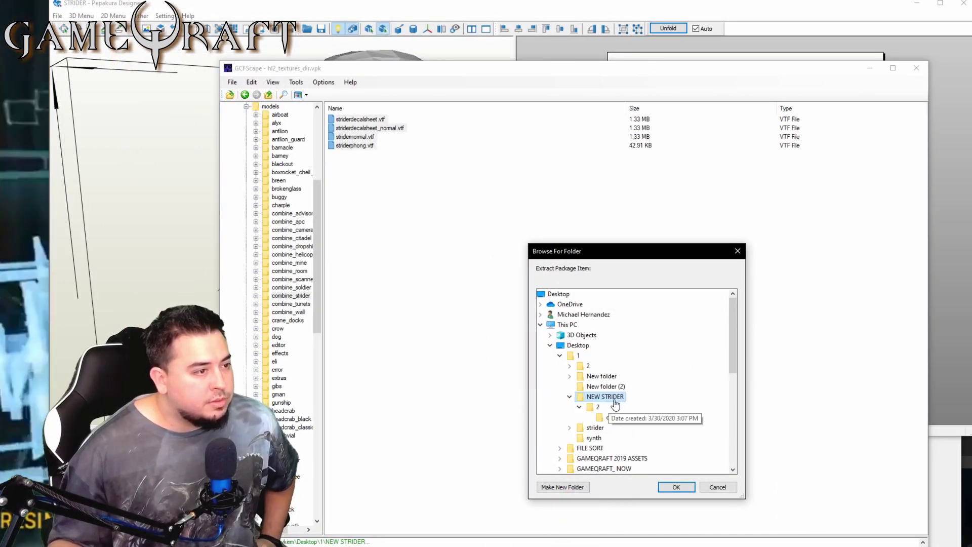
pyautogui.click(675, 486)
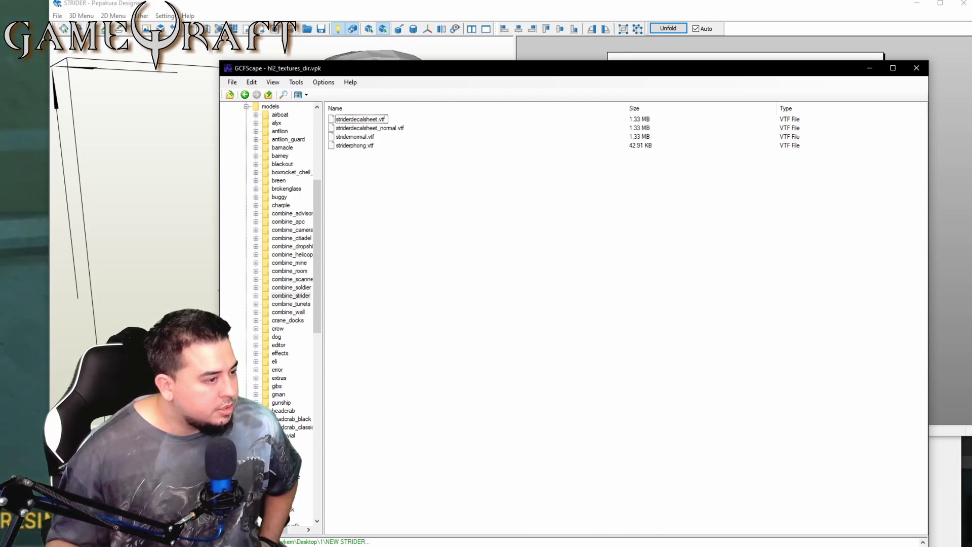
# Switch to the NEW STRIDER folder and put away VTFEdit's old antlionguard texture window.
pyautogui.hotkey('alt', 'Tab')
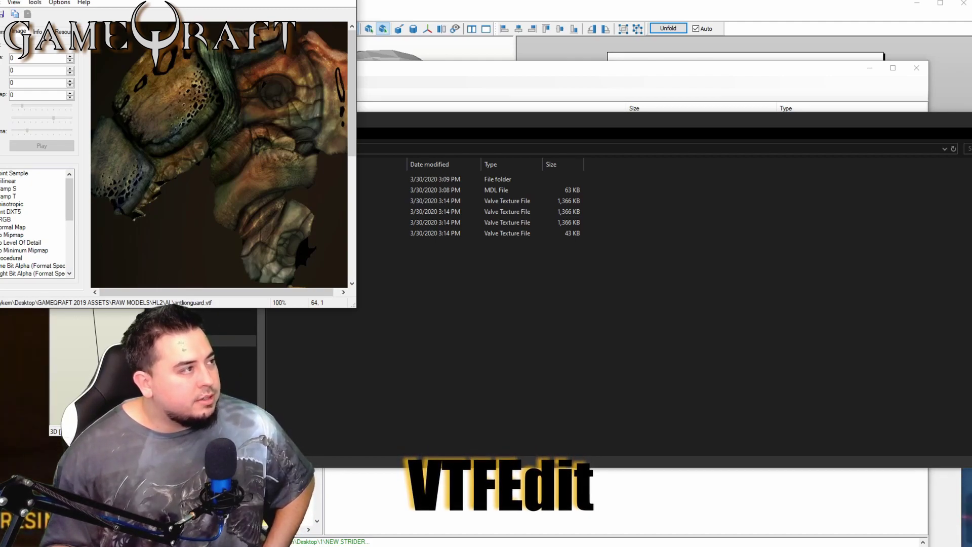
pyautogui.moveTo(136, 1); pyautogui.dragTo(719, 155)
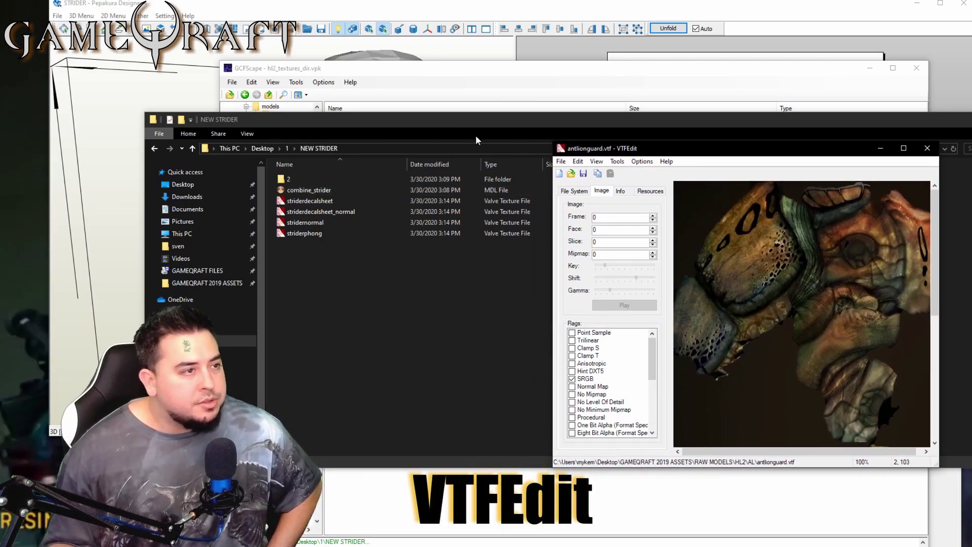
pyautogui.click(561, 162)
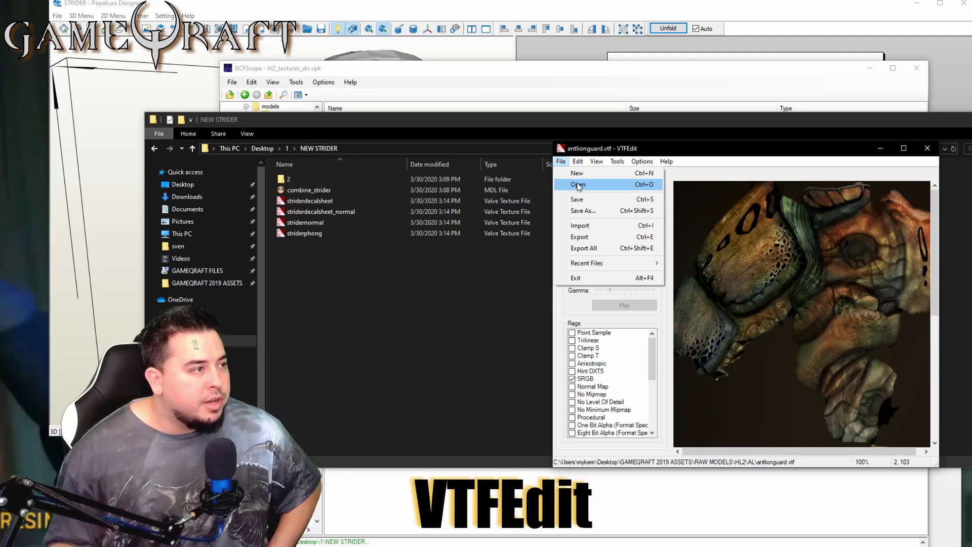
pyautogui.click(881, 148)
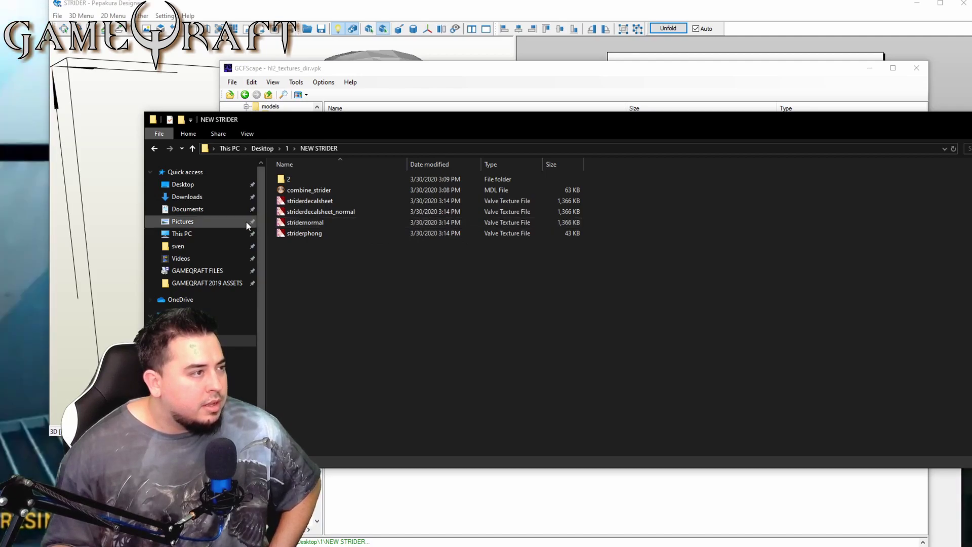
# Open striderdecalsheet and striderdecalsheet_normal in VTFEdit, keeping the decal sheet in front.
pyautogui.click(341, 232)
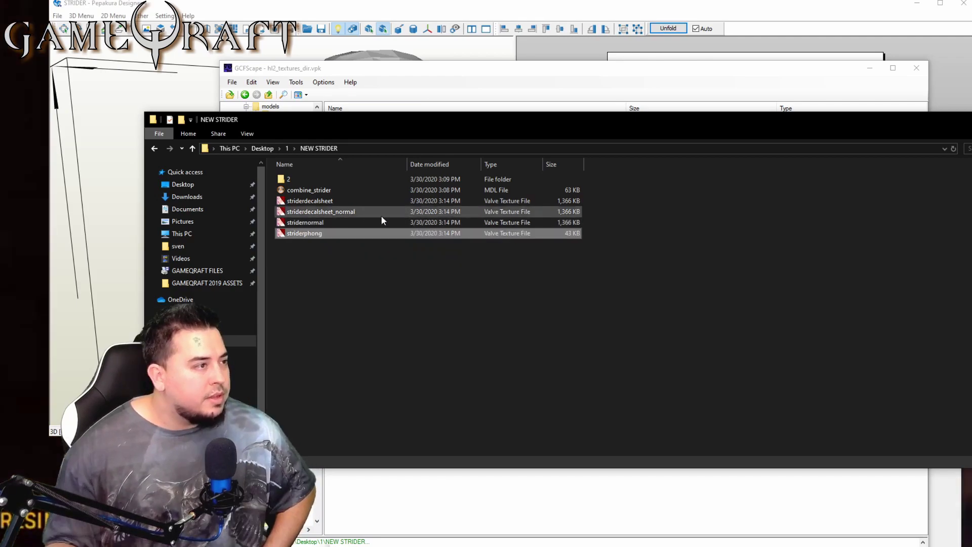
pyautogui.doubleClick(318, 200)
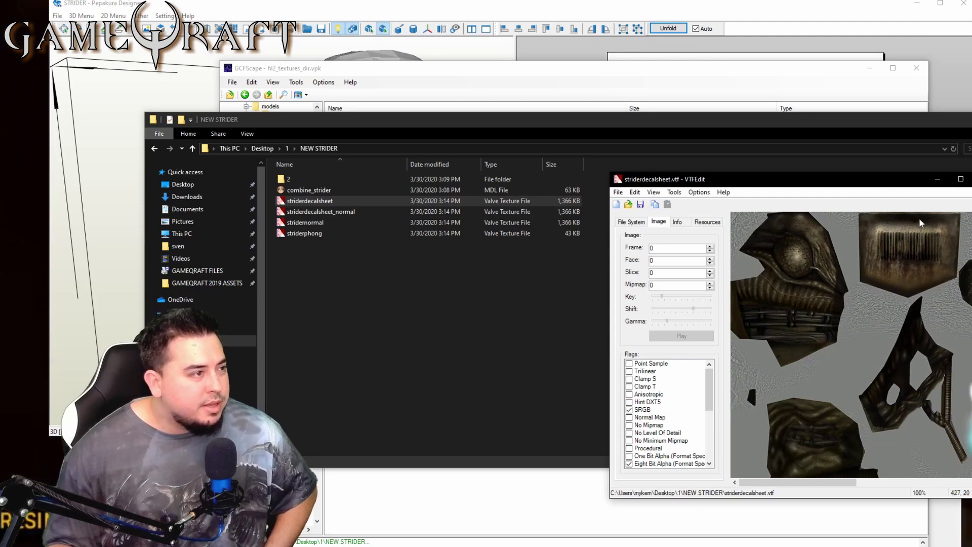
pyautogui.click(327, 212)
pyautogui.doubleClick(329, 212)
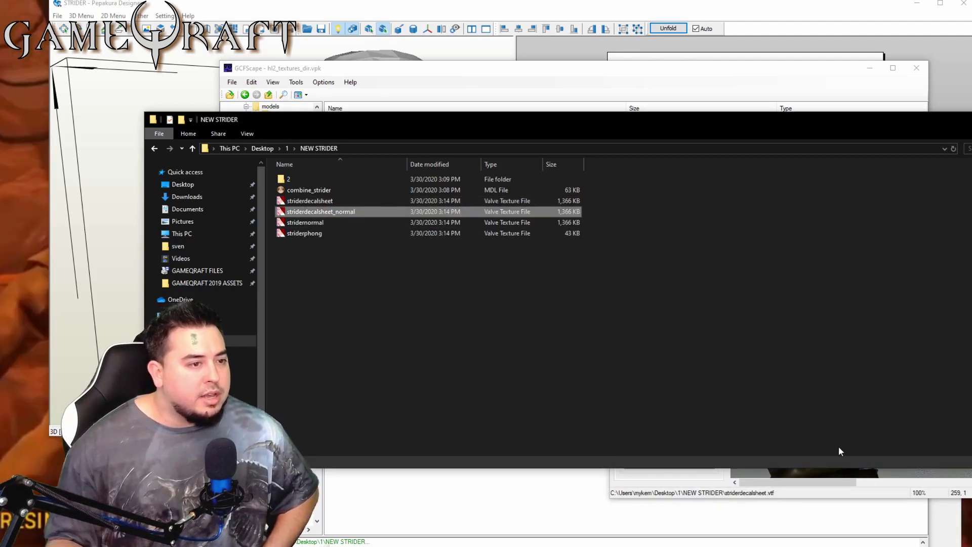
pyautogui.click(823, 479)
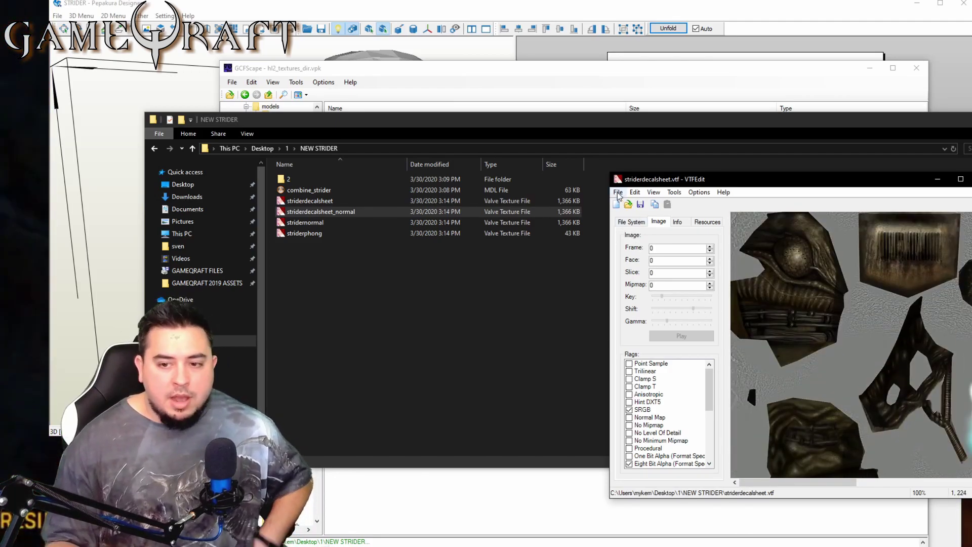
pyautogui.moveTo(765, 181); pyautogui.dragTo(652, 157)
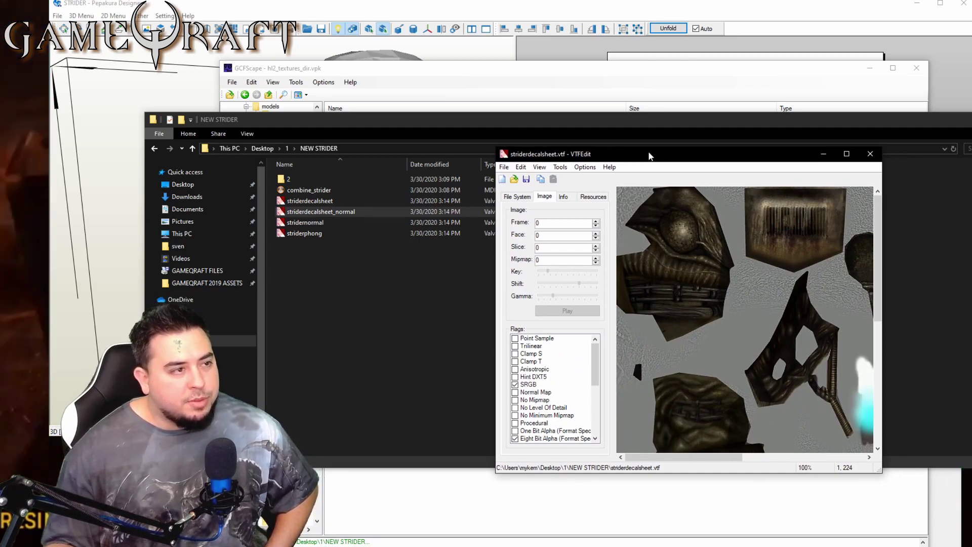
pyautogui.click(503, 167)
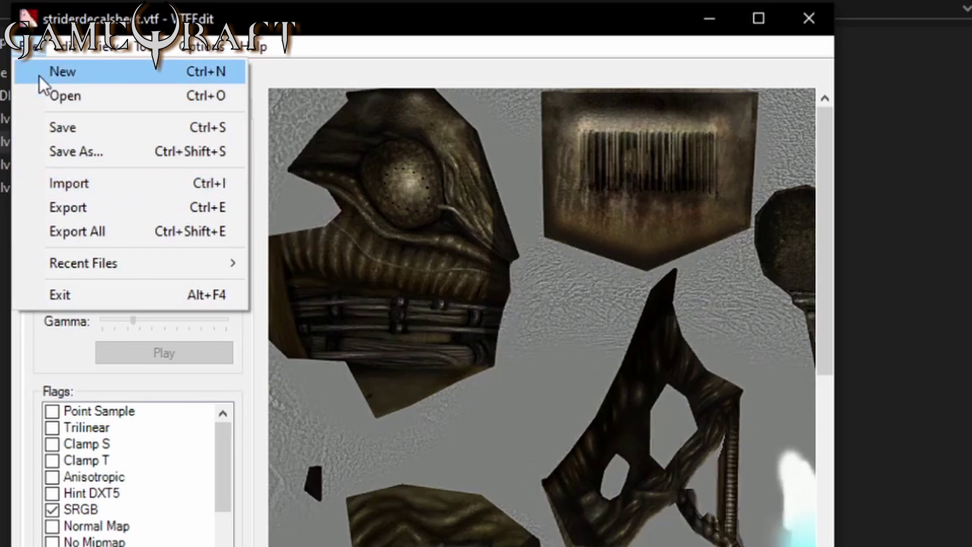
# Export the decal sheet as PNG 'striderdecalsheet_01' into Desktop\1, then return to Pepakura.
pyautogui.click(69, 207)
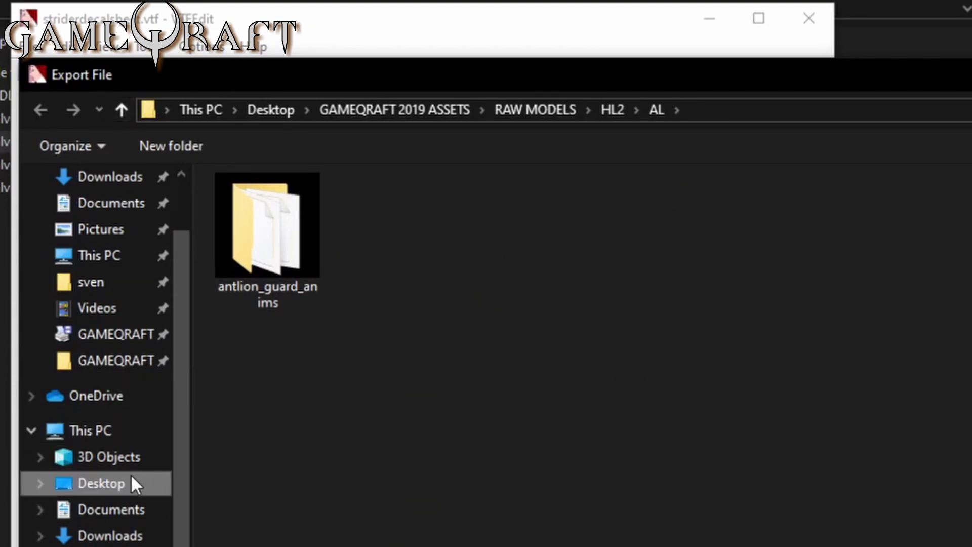
pyautogui.scroll(-2, 152, 478)
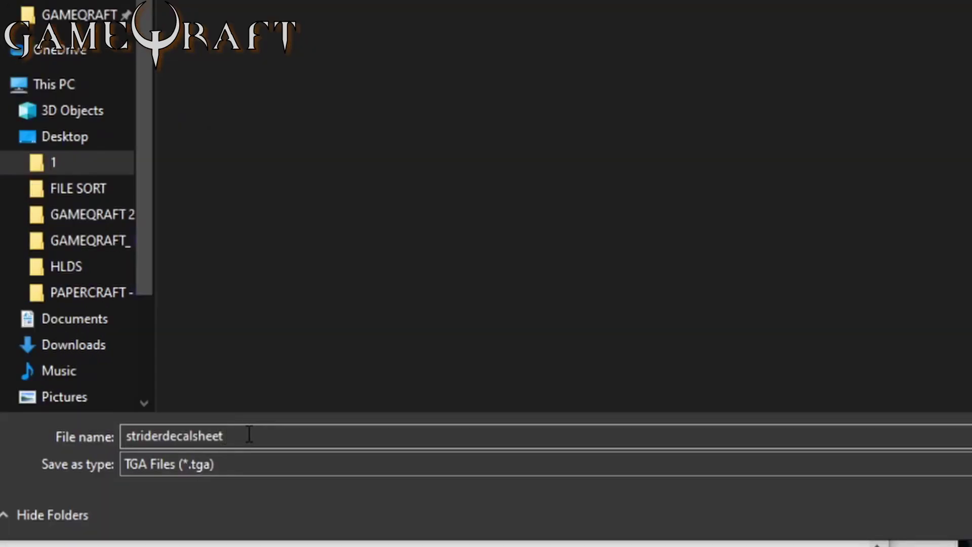
pyautogui.doubleClick(274, 434)
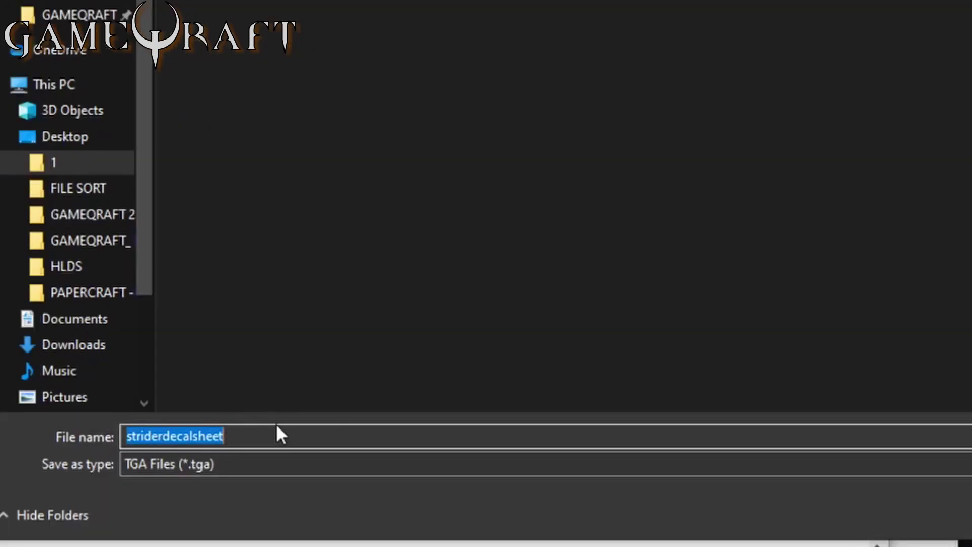
pyautogui.click(276, 428)
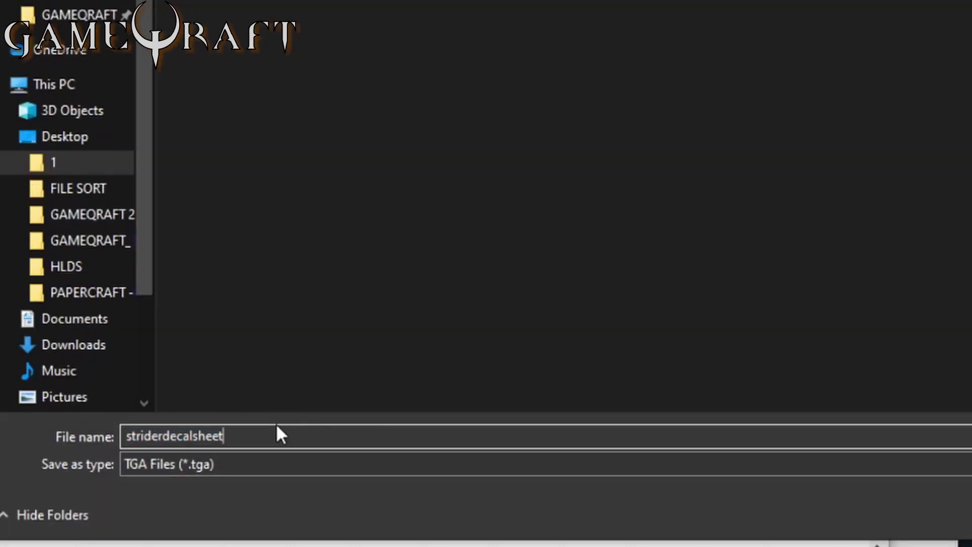
pyautogui.write('_01')
pyautogui.click(402, 466)
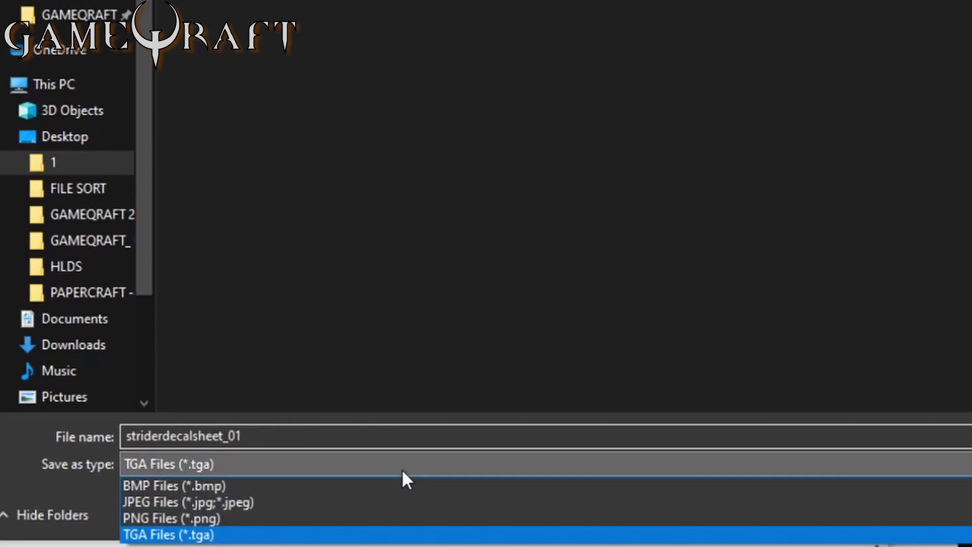
pyautogui.click(385, 515)
pyautogui.press('Return')
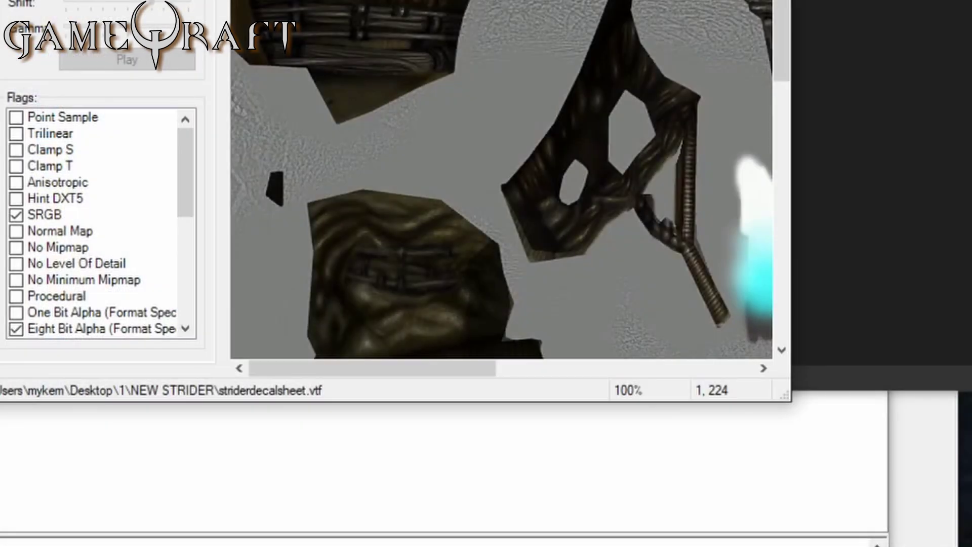
pyautogui.click(699, 57)
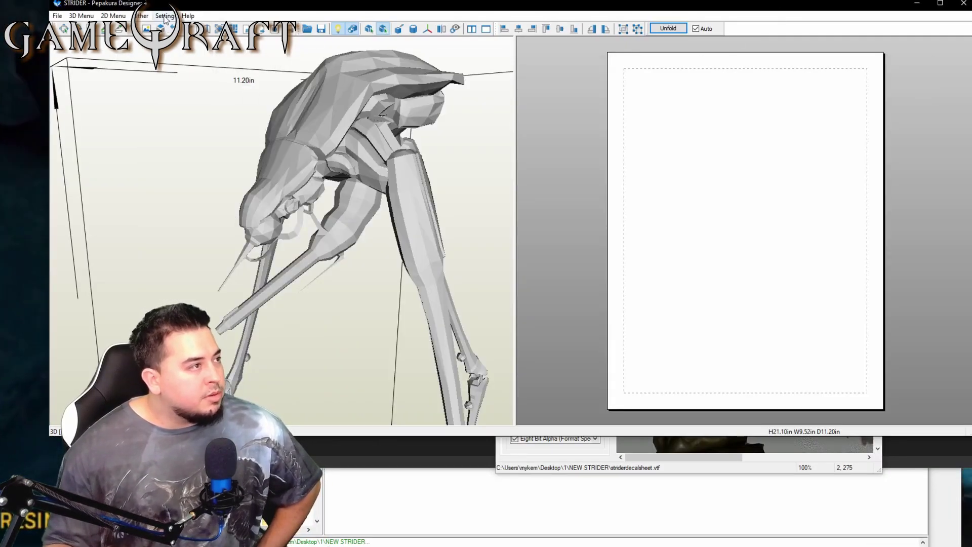
# Apply striderdecalsheet_01 from the NEW STRIDER folder as the model's texture image.
pyautogui.rightClick(163, 57)
pyautogui.click(182, 82)
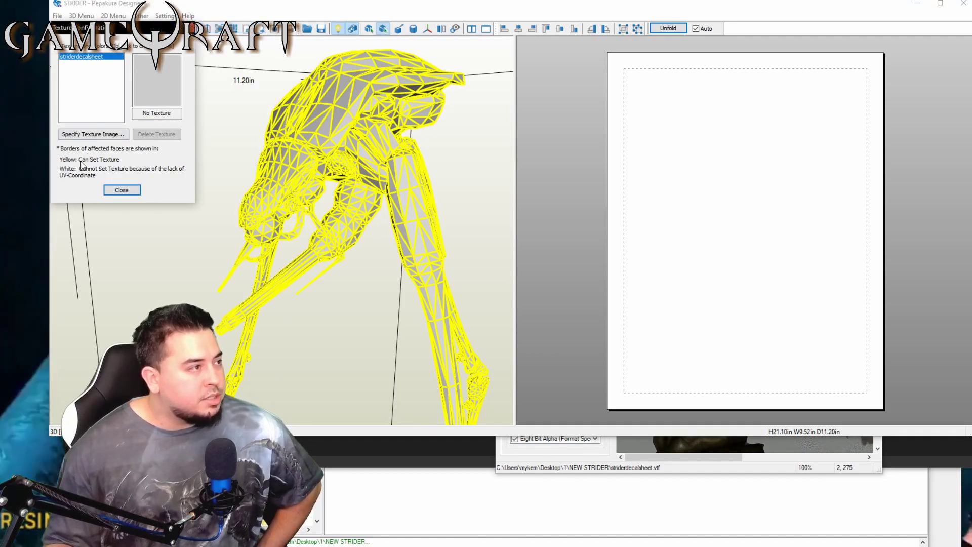
pyautogui.click(83, 135)
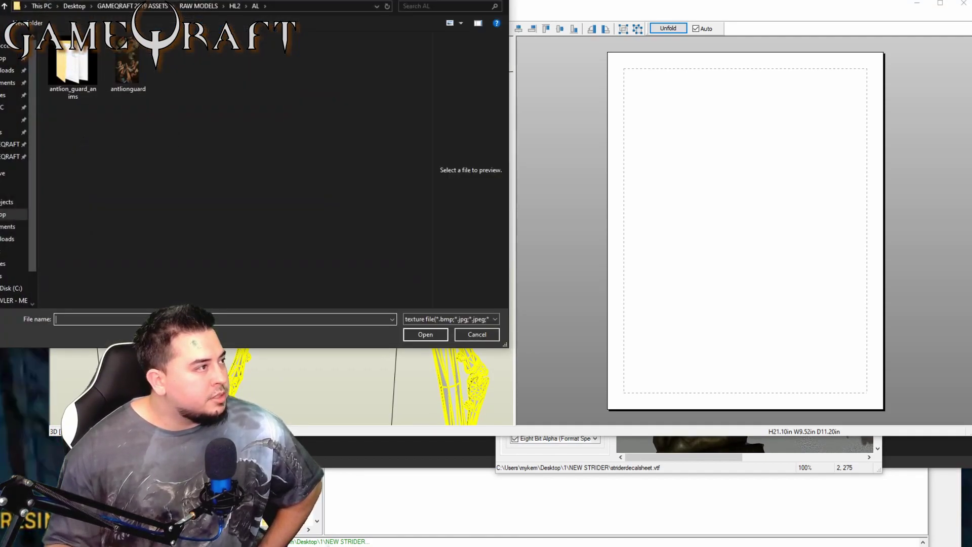
pyautogui.click(4, 215)
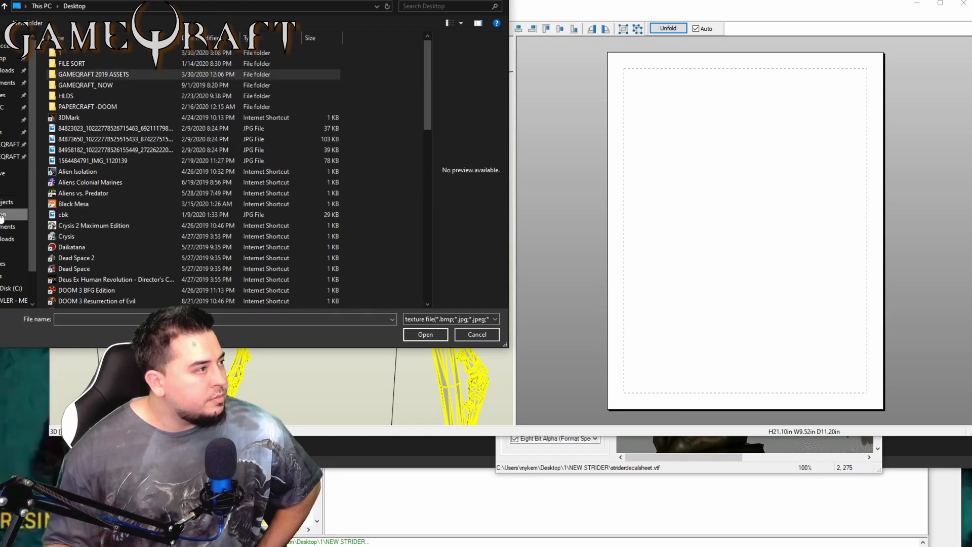
pyautogui.doubleClick(65, 51)
pyautogui.doubleClick(88, 86)
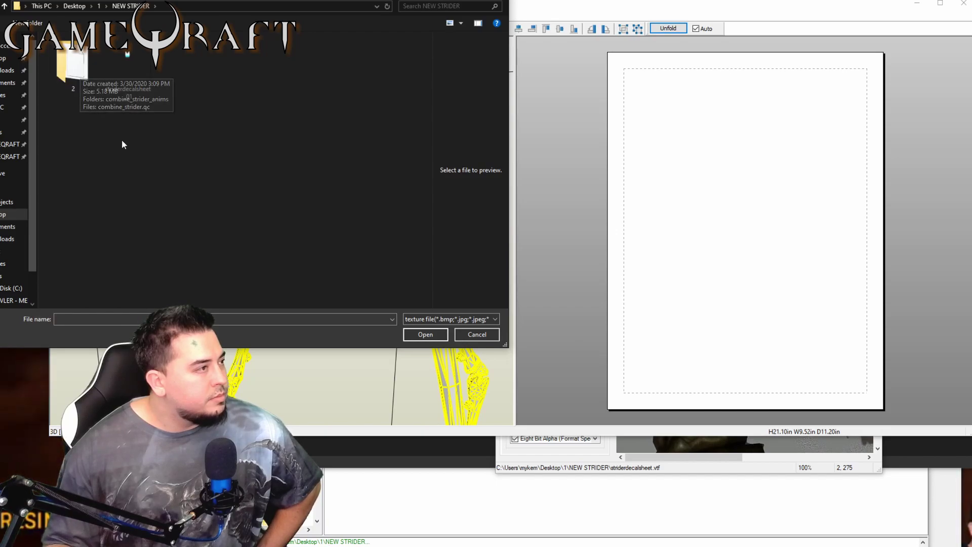
pyautogui.click(123, 65)
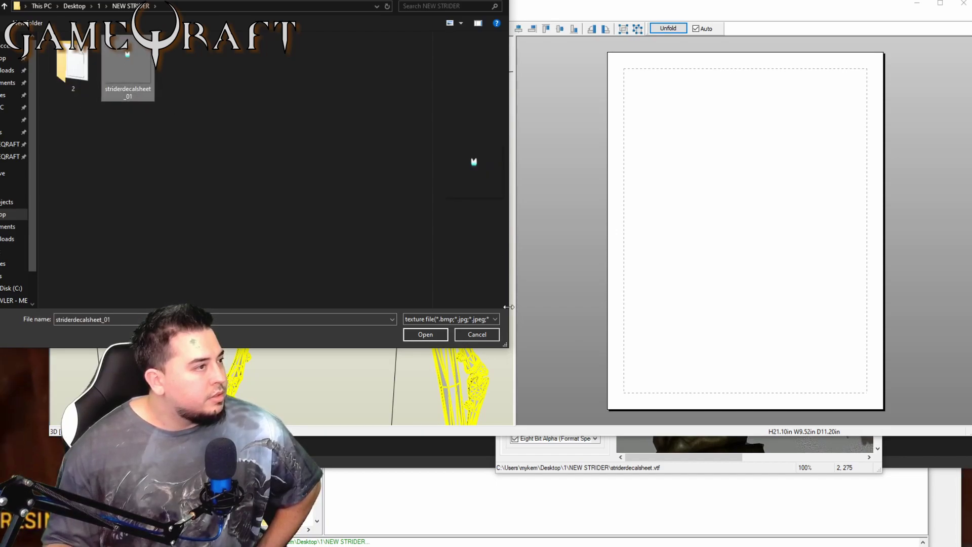
pyautogui.click(425, 335)
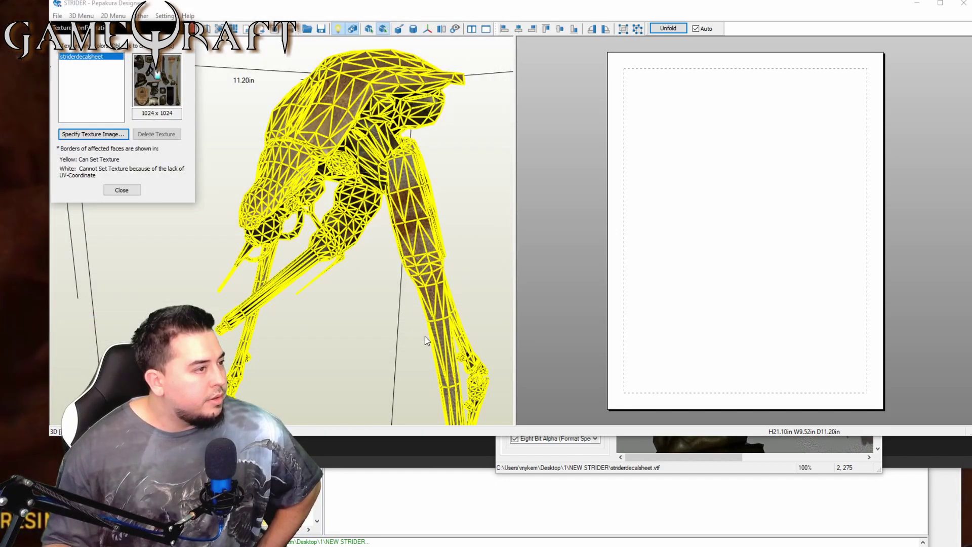
pyautogui.click(121, 188)
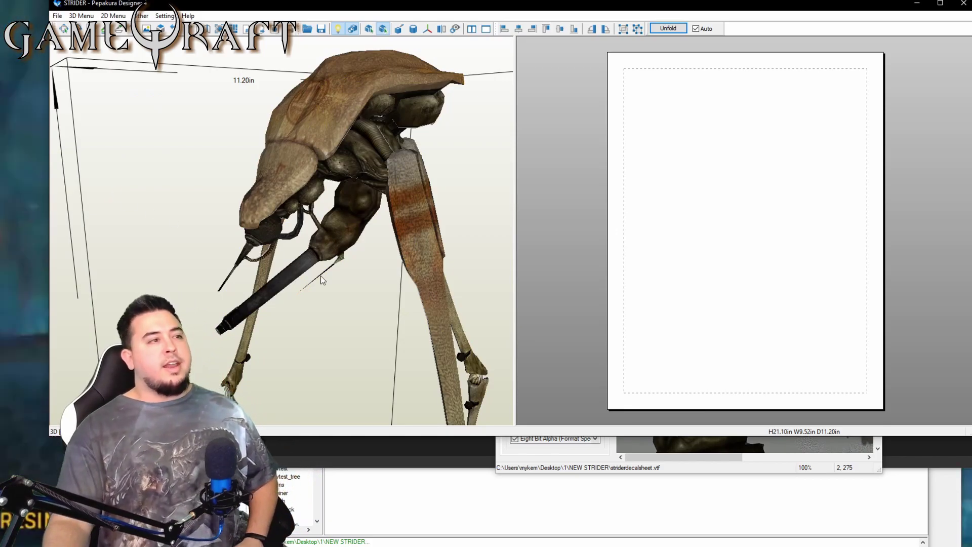
# Orbit and zoom the textured strider to check the texture from the front.
pyautogui.moveTo(260, 188); pyautogui.dragTo(135, 183)
pyautogui.scroll(5, 96, 195)
pyautogui.scroll(-5, 76, 190)
pyautogui.moveTo(41, 184); pyautogui.dragTo(20, 192)
pyautogui.scroll(3, 1, 197)
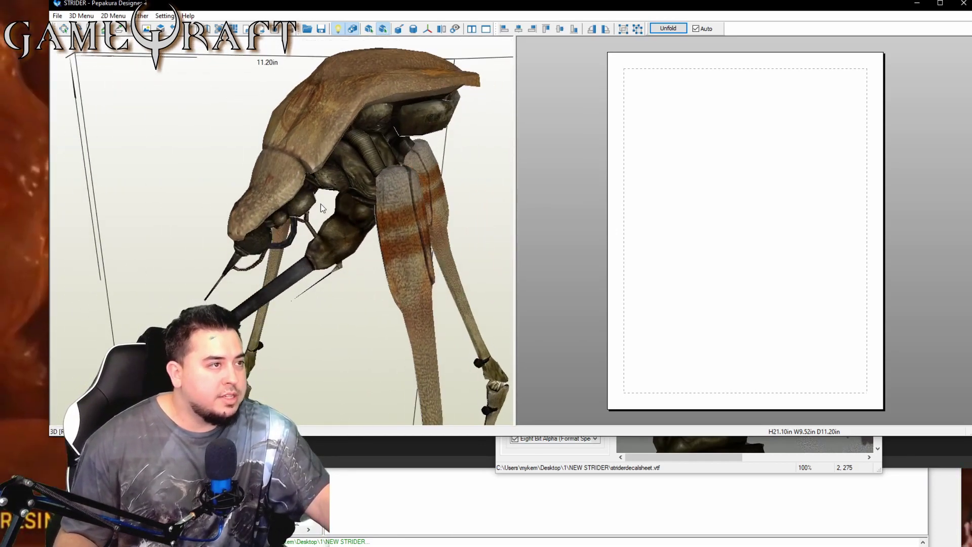
# Unfold the strider into 108 parts and zoom and pan across the pattern pages.
pyautogui.click(668, 28)
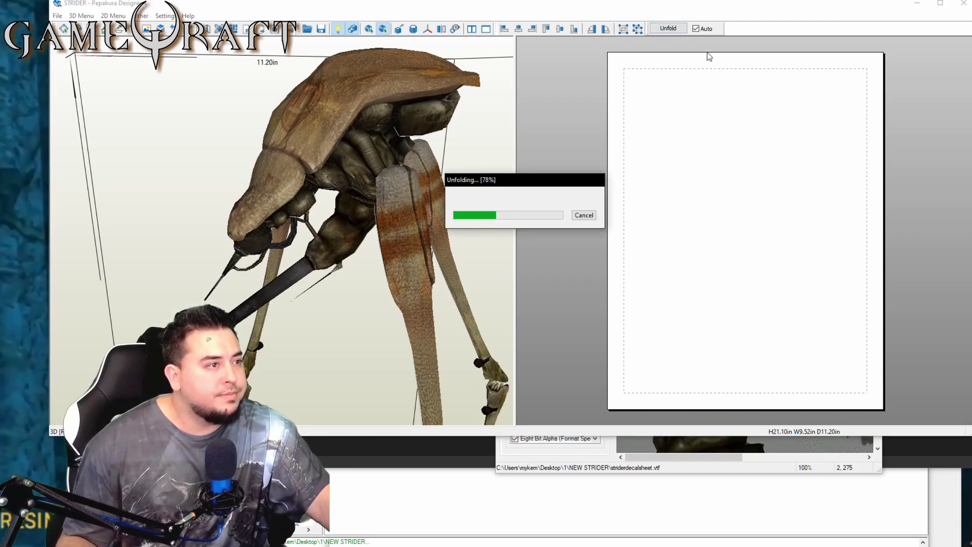
pyautogui.scroll(5, 751, 238)
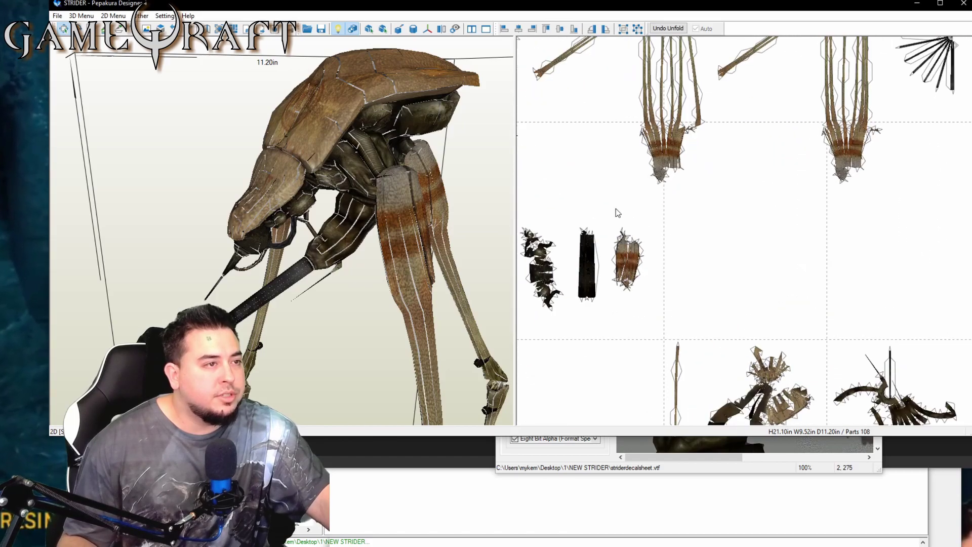
pyautogui.moveTo(602, 176); pyautogui.dragTo(759, 336, button='right')
pyautogui.scroll(-6, 760, 335)
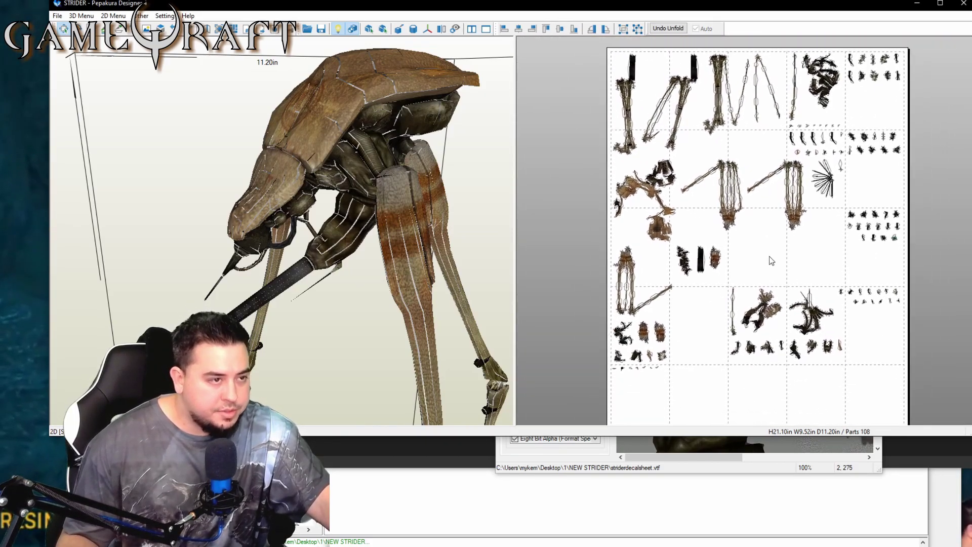
pyautogui.moveTo(771, 259); pyautogui.dragTo(792, 282, button='right')
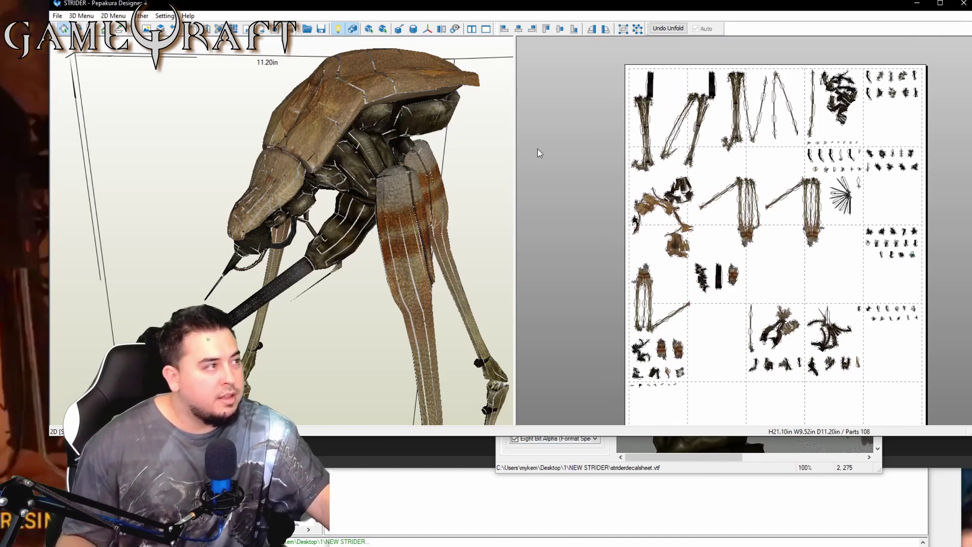
pyautogui.scroll(1, 754, 239)
pyautogui.scroll(1, 808, 250)
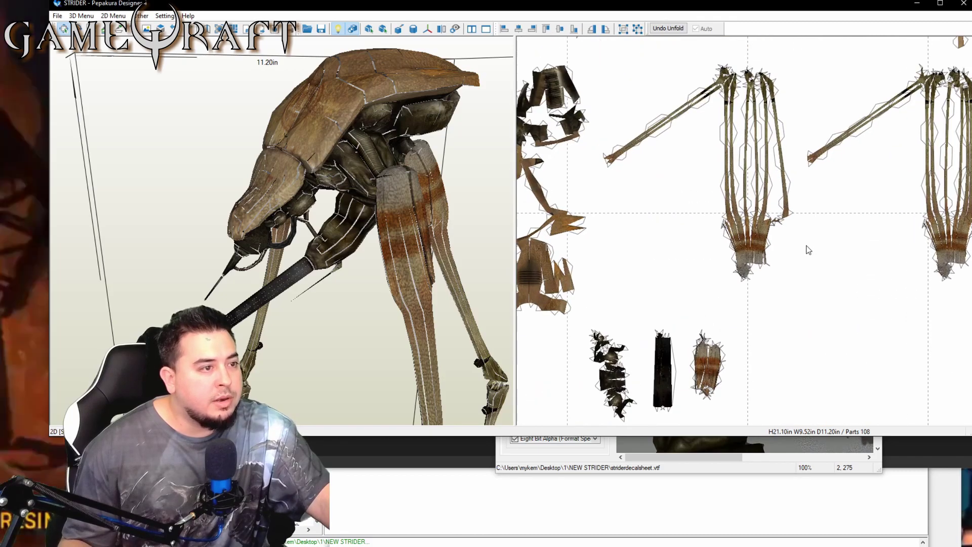
pyautogui.scroll(-2, 825, 254)
pyautogui.scroll(-2, 825, 254)
pyautogui.scroll(1, 772, 316)
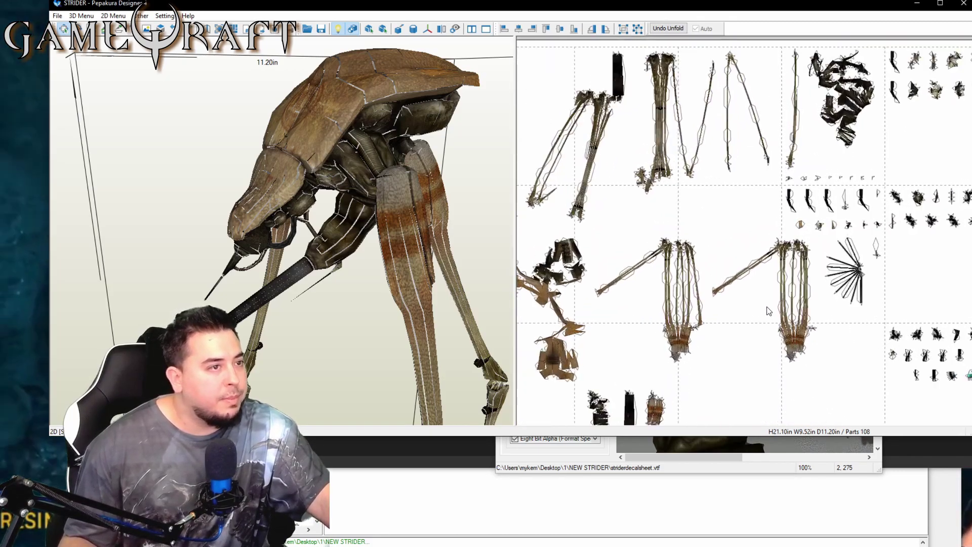
pyautogui.scroll(-1, 741, 349)
# Orbit, zoom and pan the 3D strider view for a closer look.
pyautogui.moveTo(304, 243); pyautogui.dragTo(397, 285)
pyautogui.scroll(3, 217, 293)
pyautogui.scroll(-3, 361, 270)
pyautogui.scroll(-3, 397, 284)
pyautogui.scroll(-2, 400, 290)
pyautogui.scroll(2, 406, 325)
pyautogui.moveTo(399, 266); pyautogui.dragTo(400, 223, button='right')
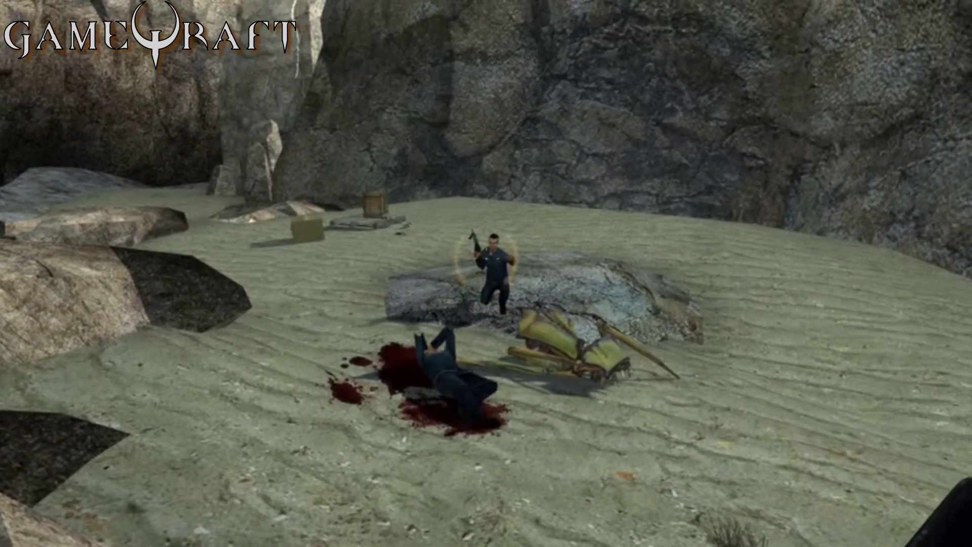
# In Half-Life 2, cycle weapons with the mouse wheel to equip the shotgun.
pyautogui.scroll(-2, 486, 274)
pyautogui.scroll(-1, 486, 273)
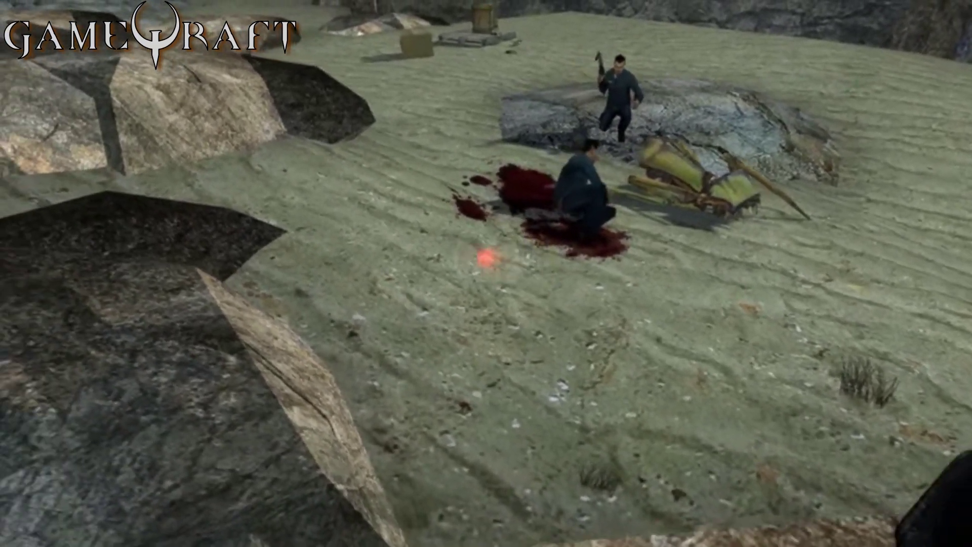